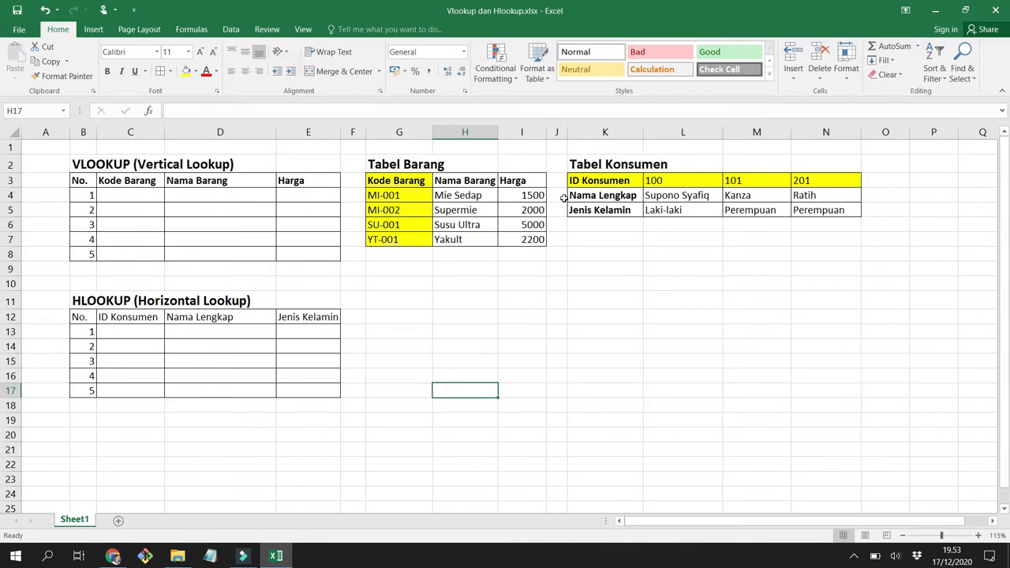
Step: Enter the item codes MI-001 and SU-001 in the first two Kode Barang rows of the VLOOKUP table
left_click(151, 195)
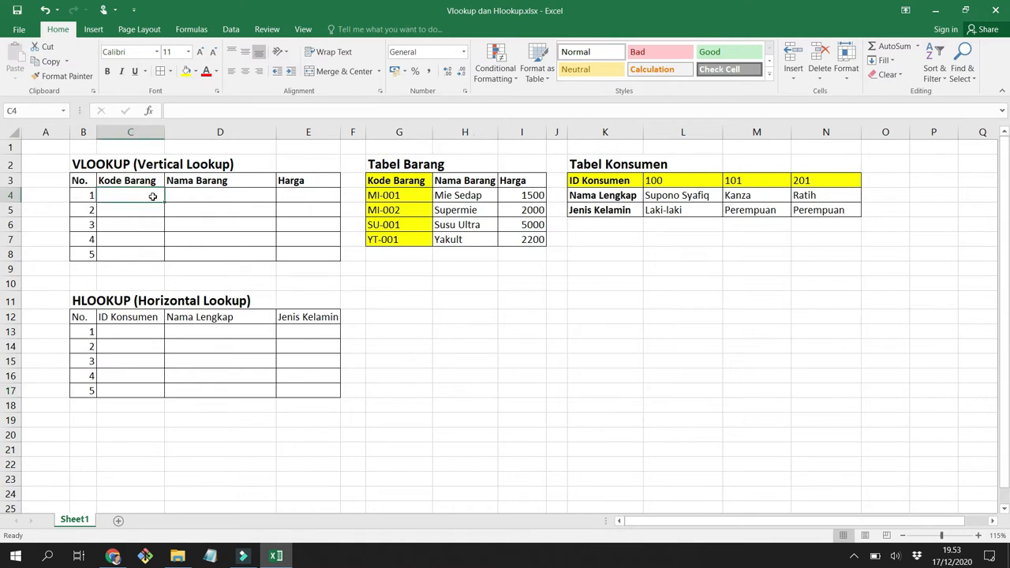
type("M")
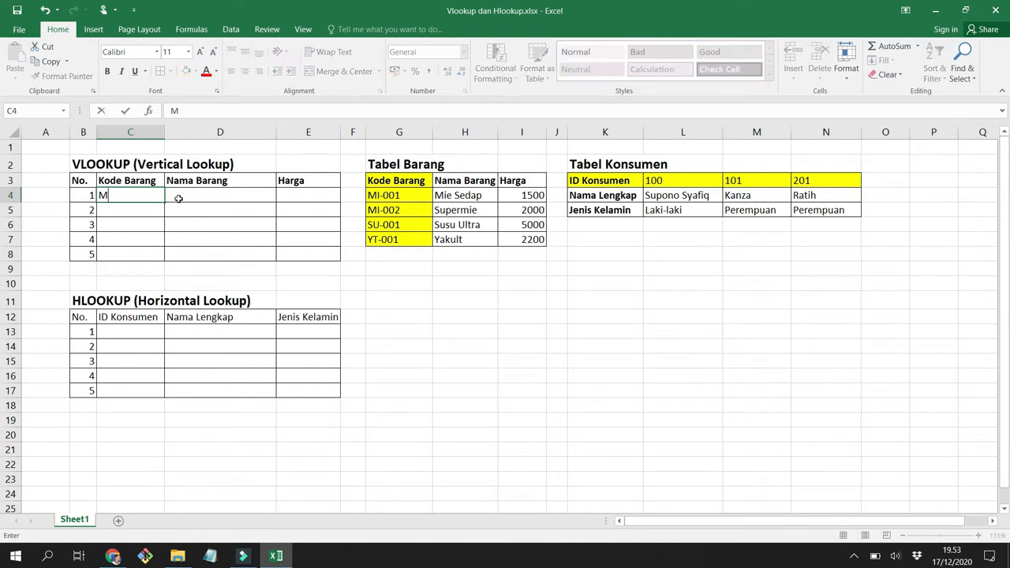
type("I-001")
left_click(178, 198)
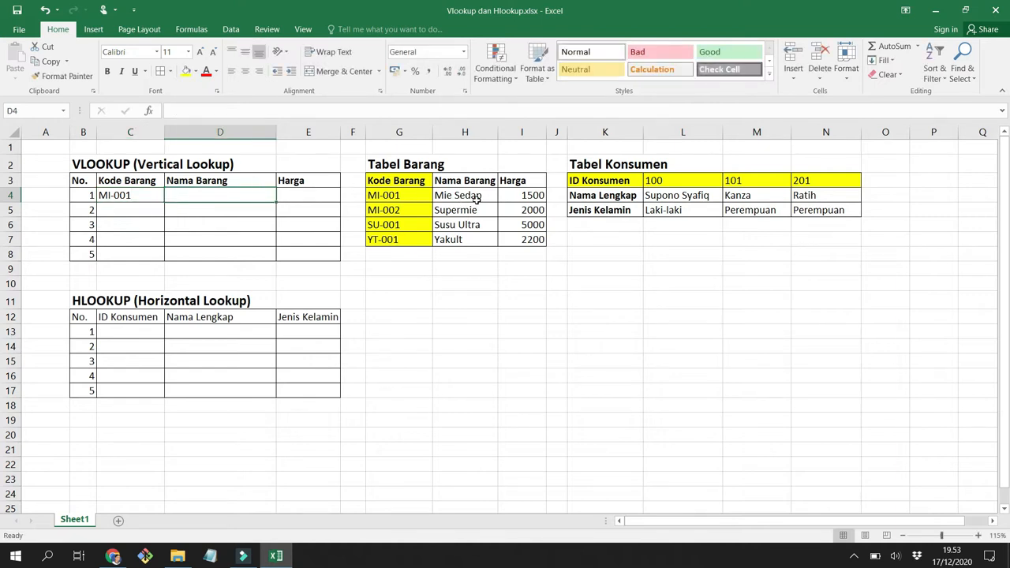
left_click(316, 200)
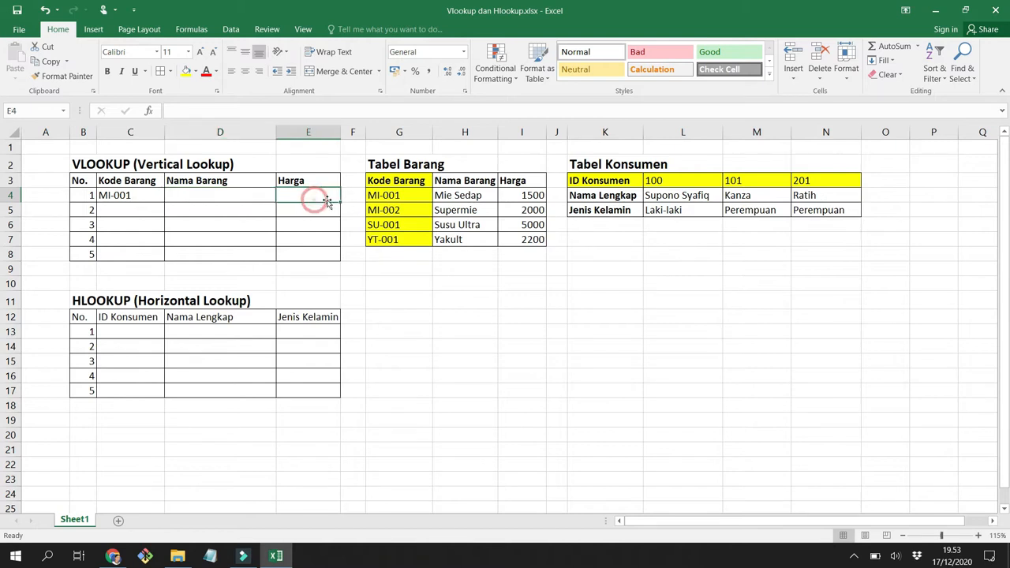
left_click(126, 211)
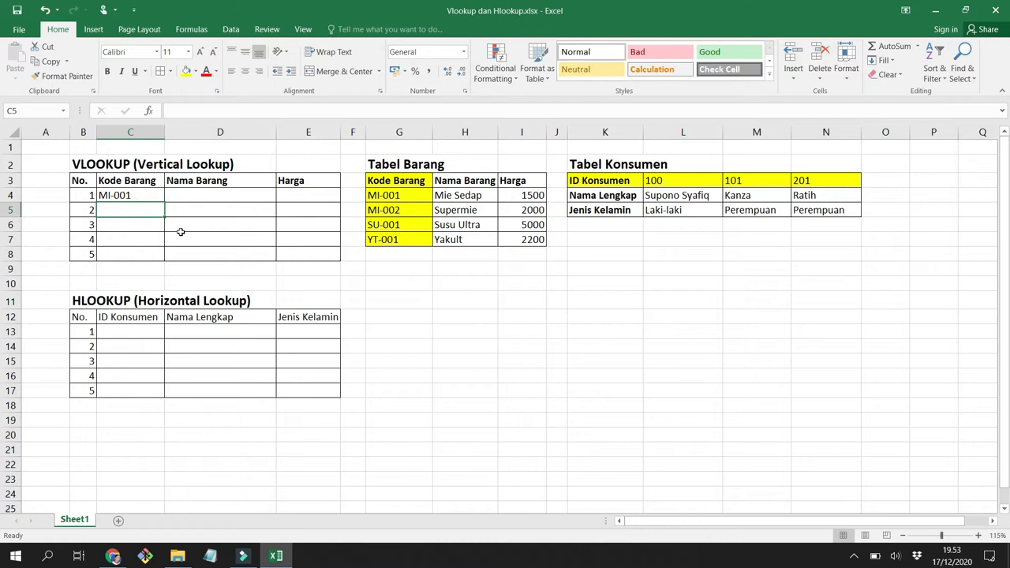
type("SU-001")
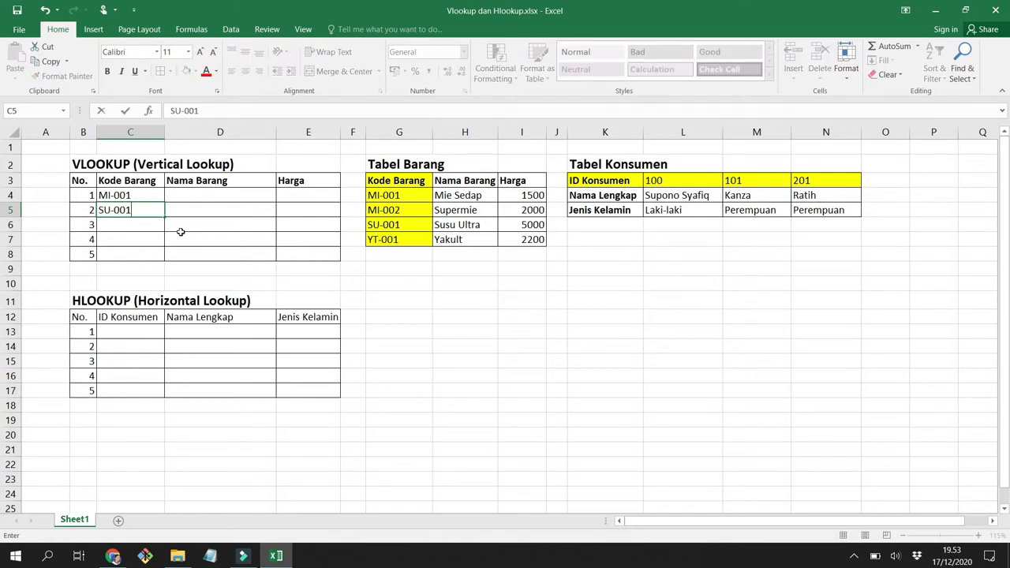
key("Return")
key("Up")
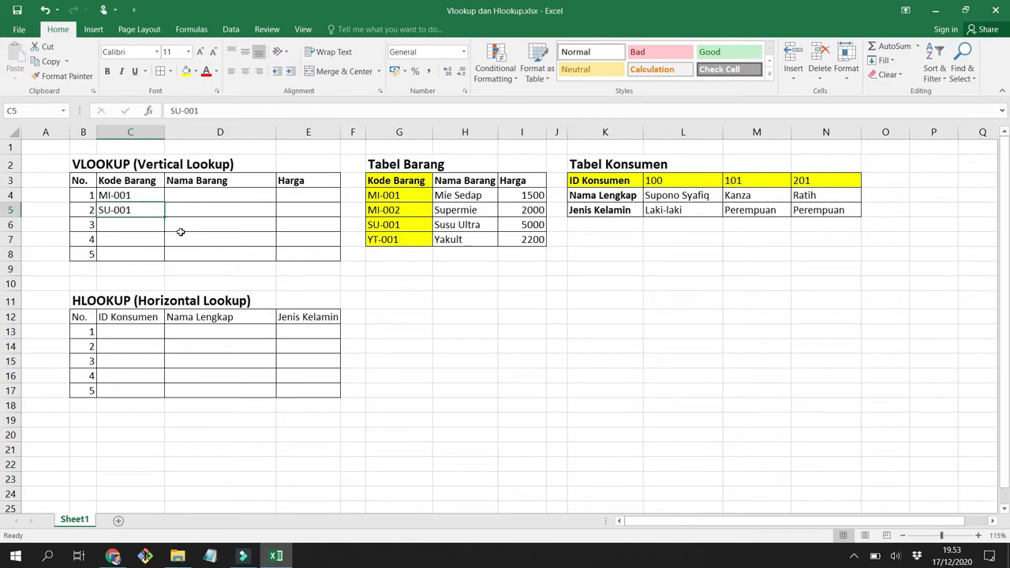
key("Right")
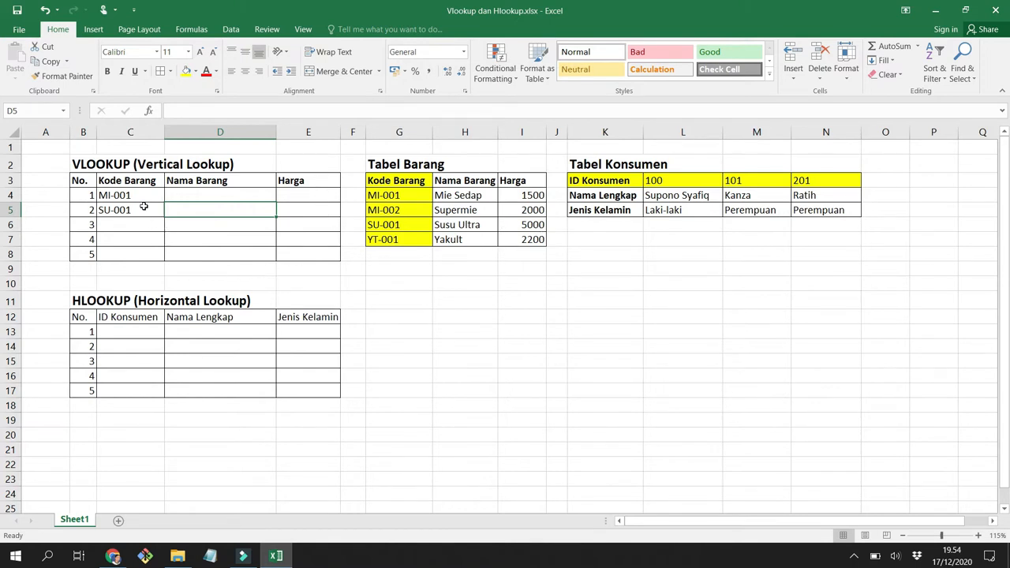
Step: Compare the vertical field labels of Tabel Konsumen with the horizontal column headers of Tabel Barang
left_click_drag(144, 197, 146, 210)
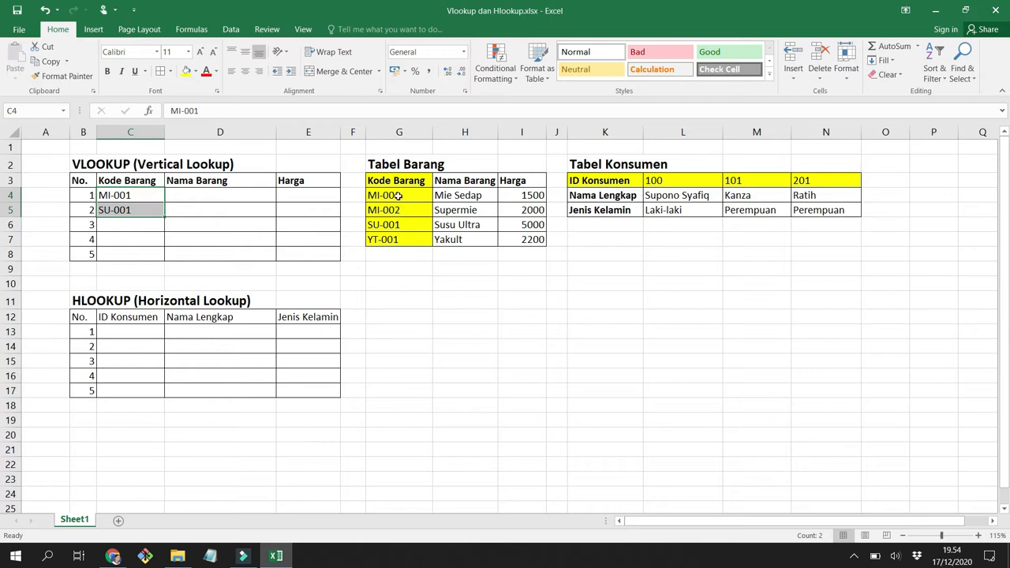
left_click(401, 283)
left_click(413, 322)
left_click(412, 345)
left_click(407, 379)
left_click(399, 407)
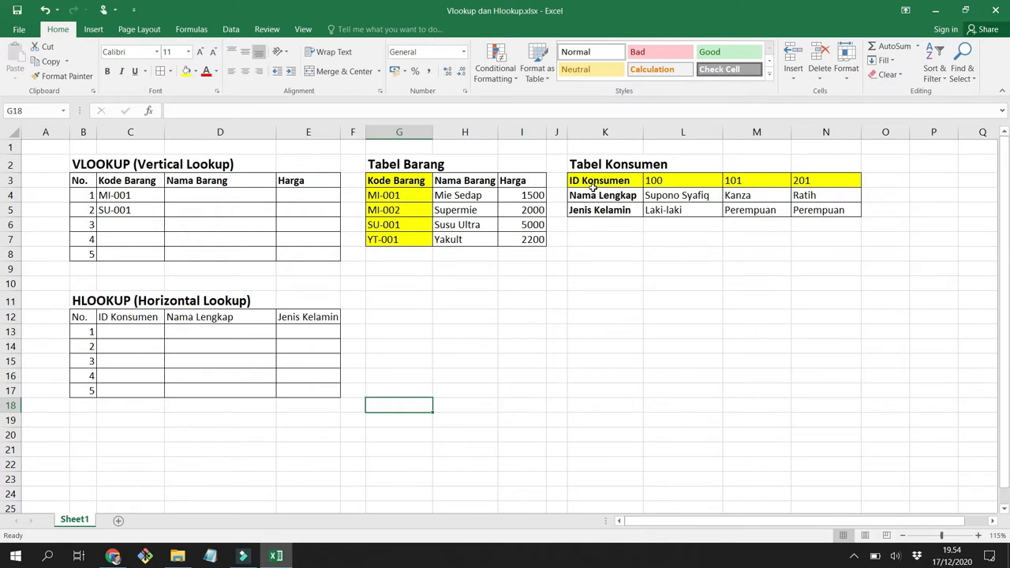
left_click_drag(590, 186, 595, 219)
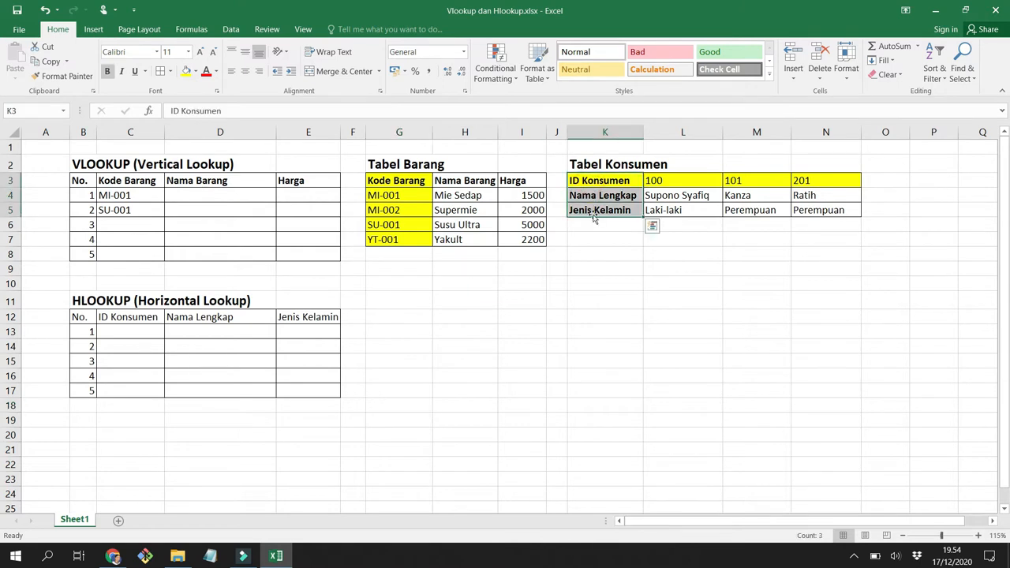
left_click_drag(389, 180, 519, 183)
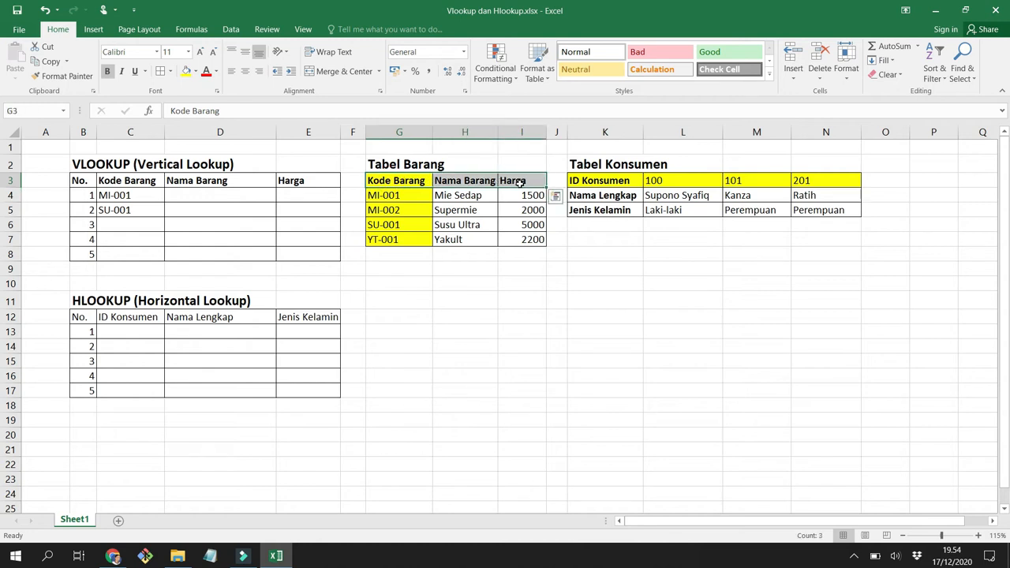
left_click(478, 212)
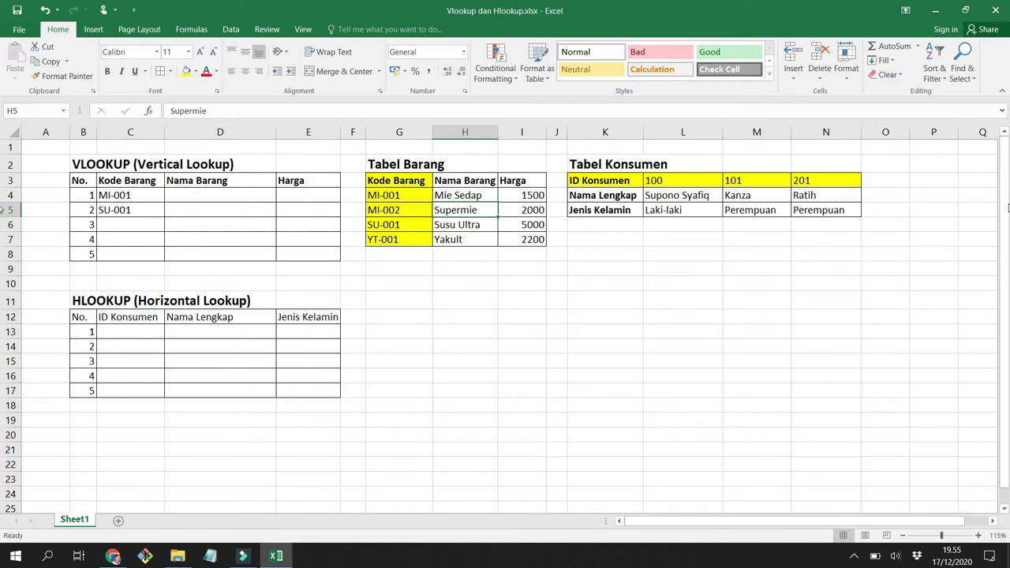
Step: Clear the item codes from C4 and C5 in the Kode Barang column of the VLOOKUP table
left_click(123, 201)
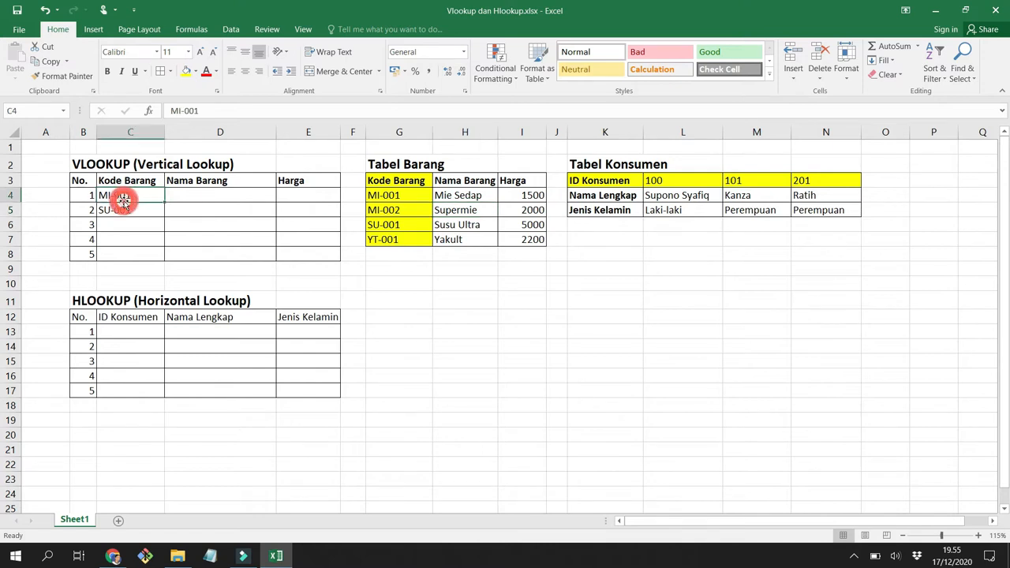
key("BackSpace")
left_click(129, 211)
key("BackSpace")
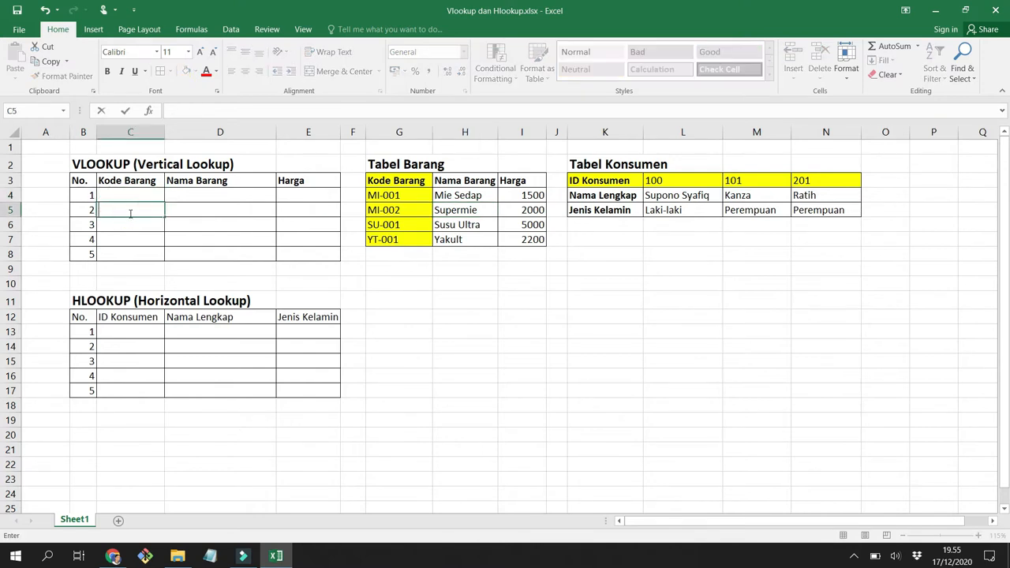
left_click(132, 196)
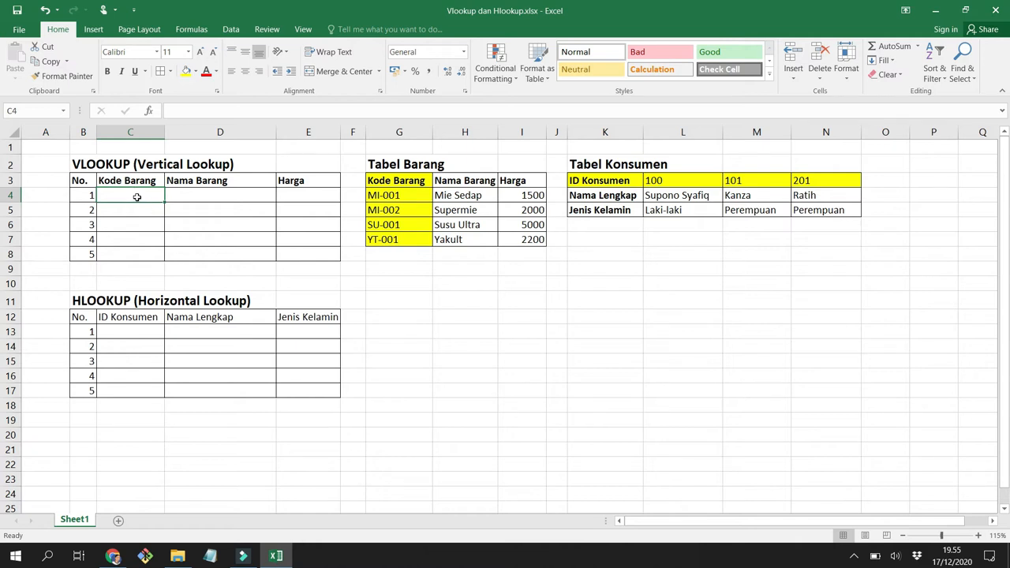
left_click_drag(378, 195, 378, 246)
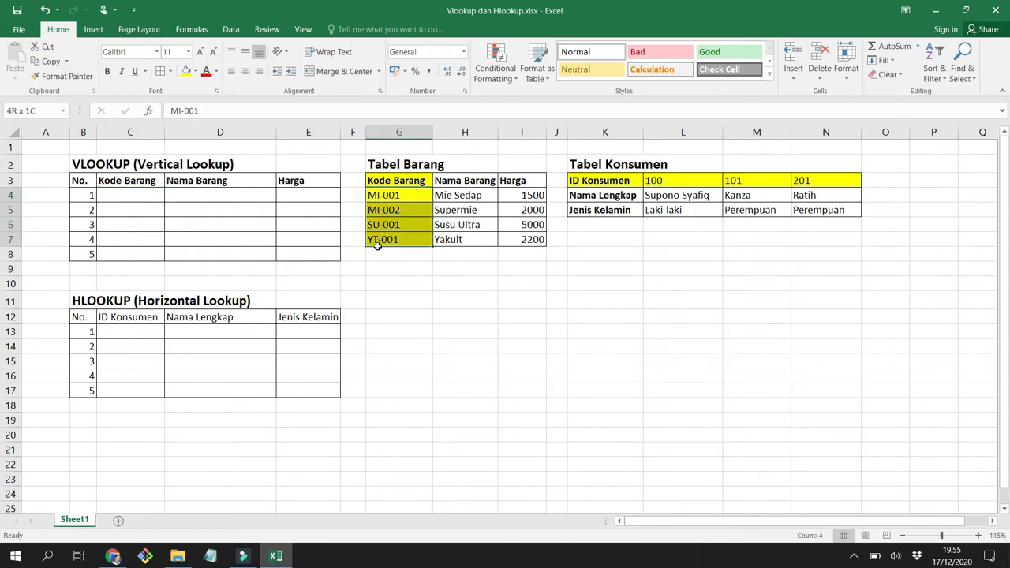
Step: Begin a VLOOKUP formula in D4, the first Nama Barang cell, with C4 as the lookup value
left_click(242, 195)
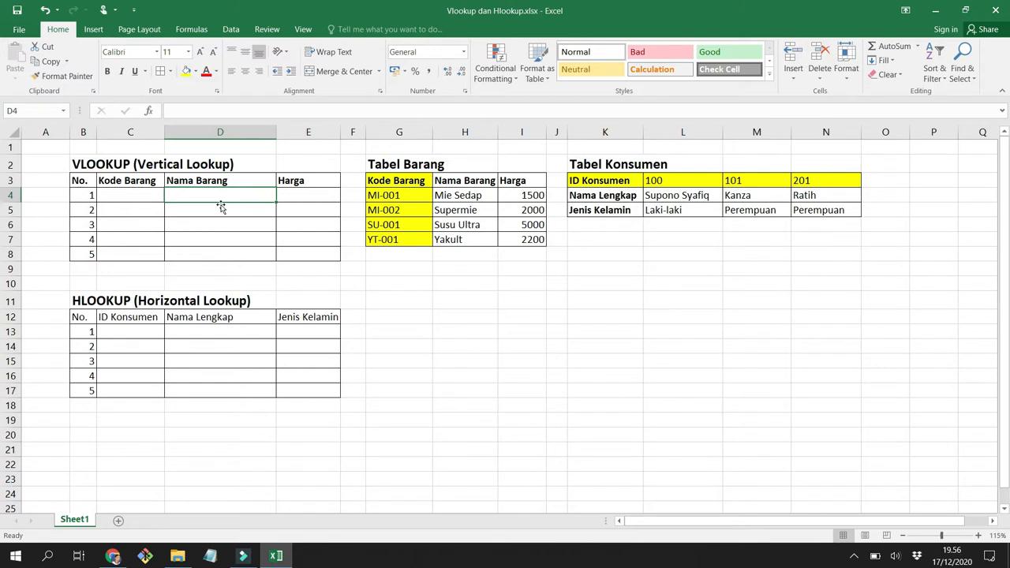
type("=")
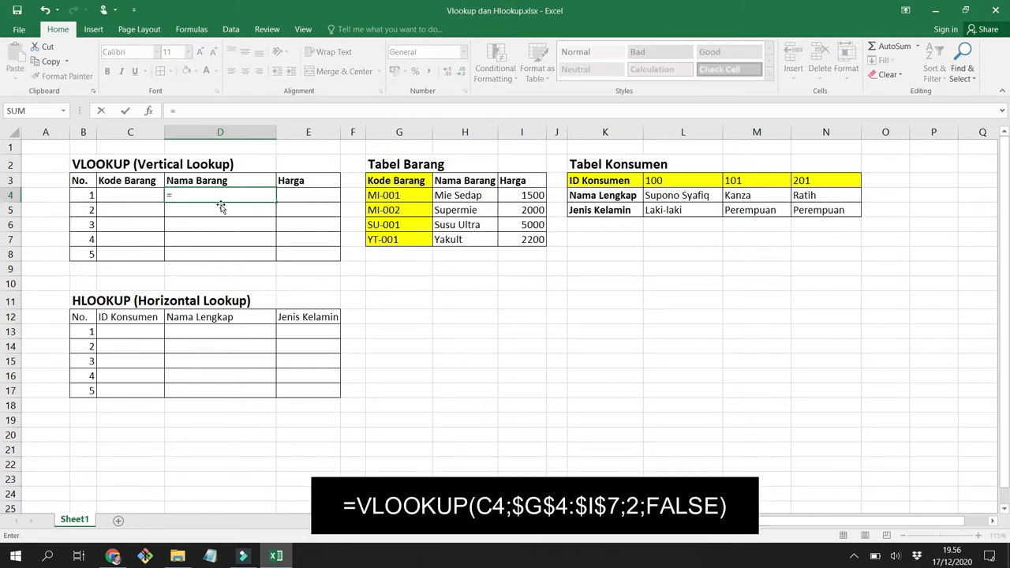
type("vloo")
key("BackSpace")
key("BackSpace")
type("lookup")
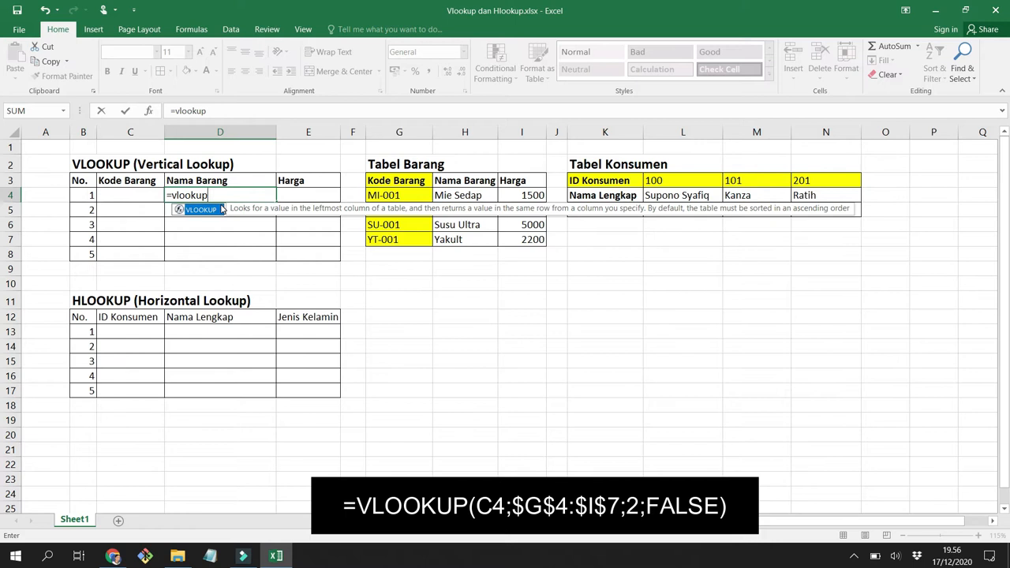
type("(")
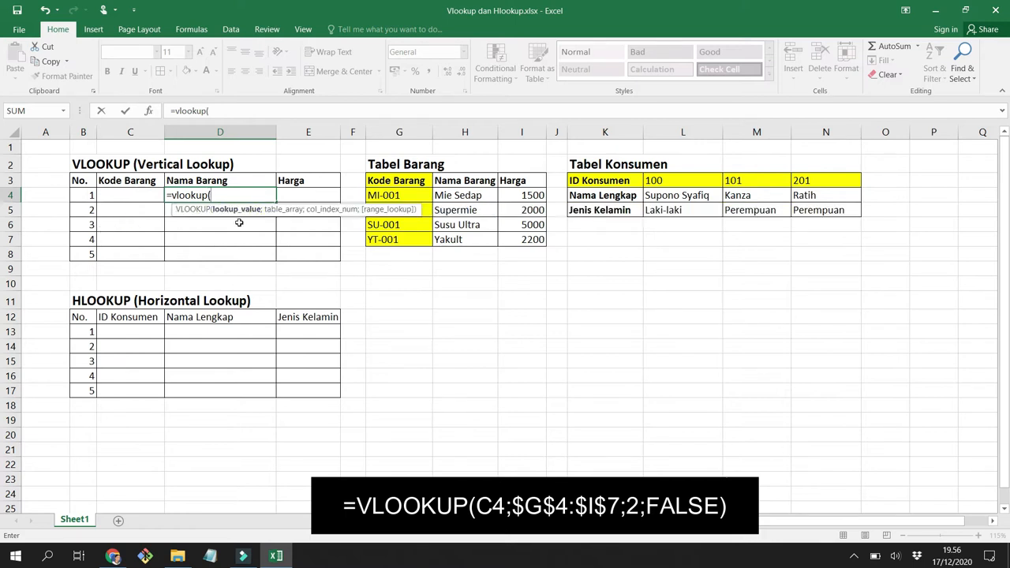
left_click(131, 195)
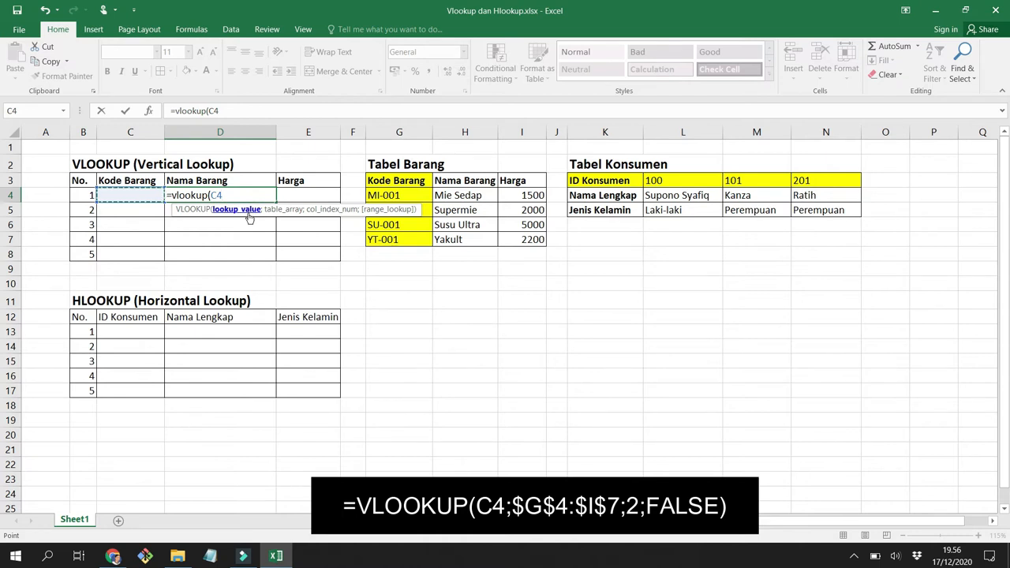
type(";")
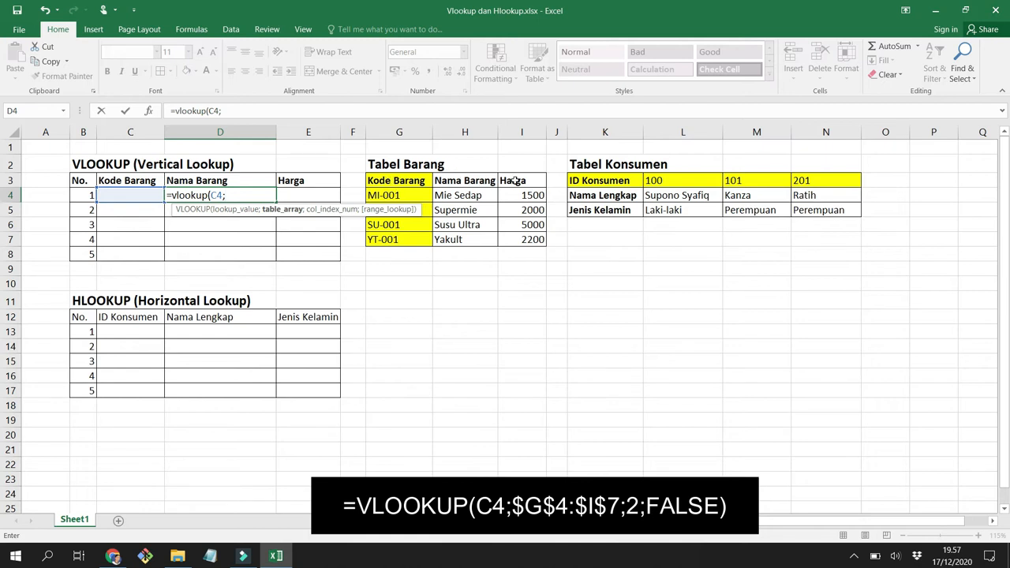
Step: Complete the D4 formula with the absolute table range $G$4:$I$7, column index 2 and FALSE for an exact match
left_click_drag(419, 195, 507, 240)
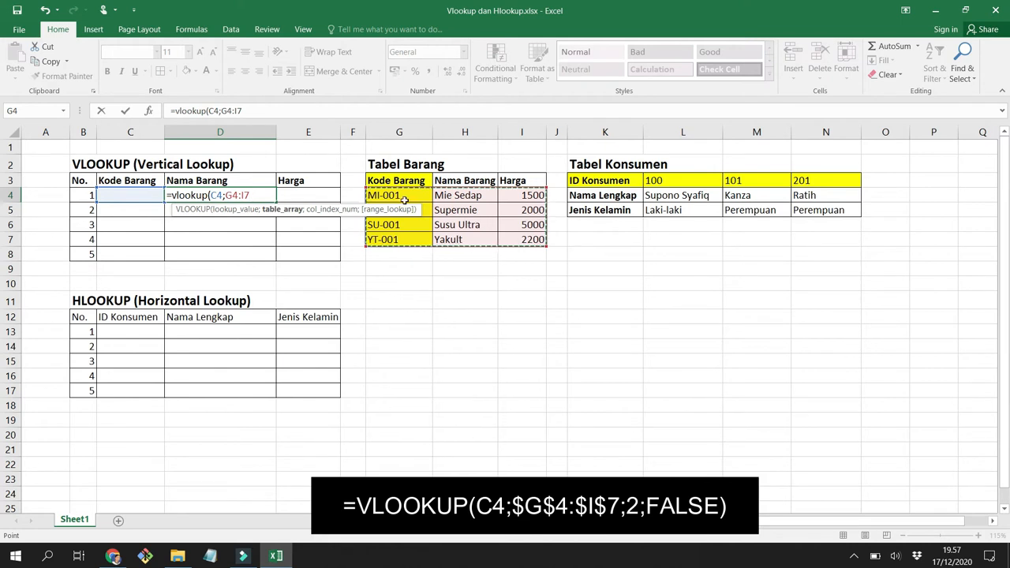
key("F4")
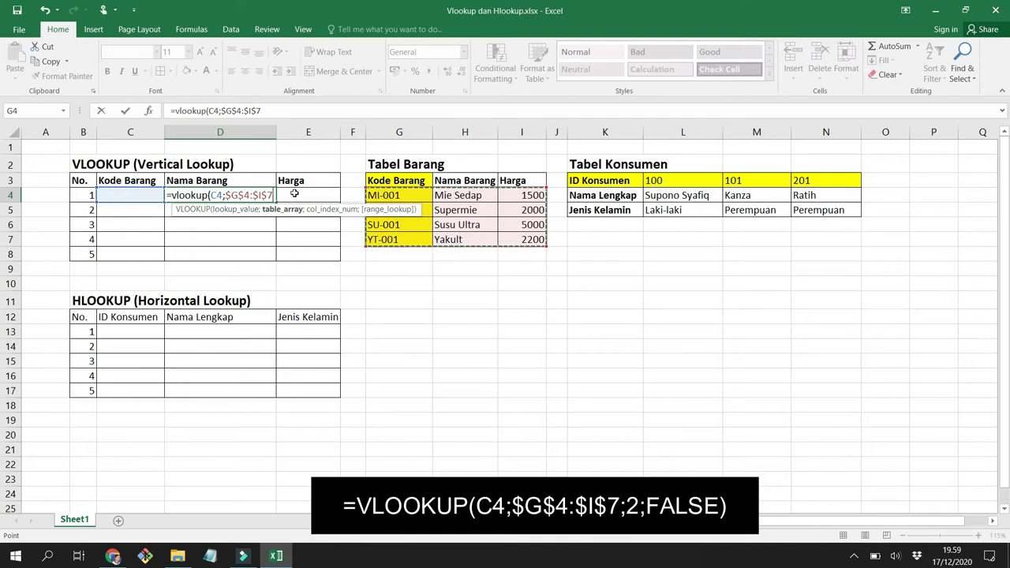
type(";")
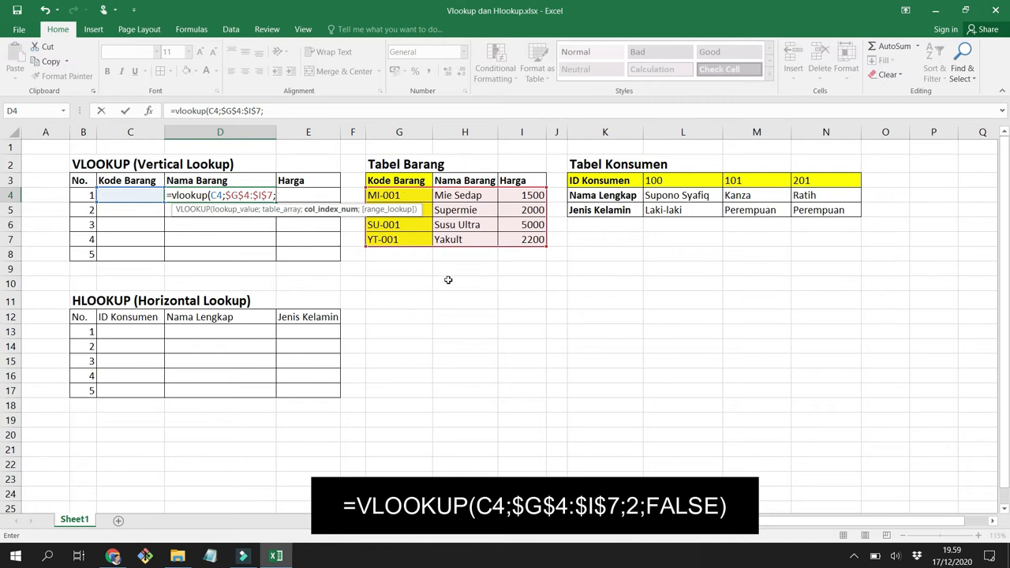
type("2;")
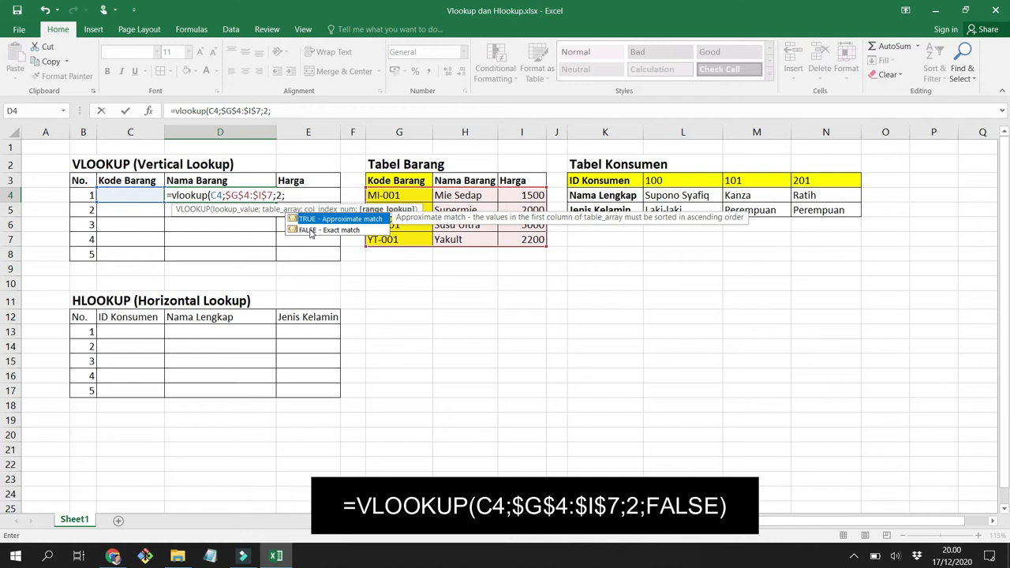
left_click(310, 230)
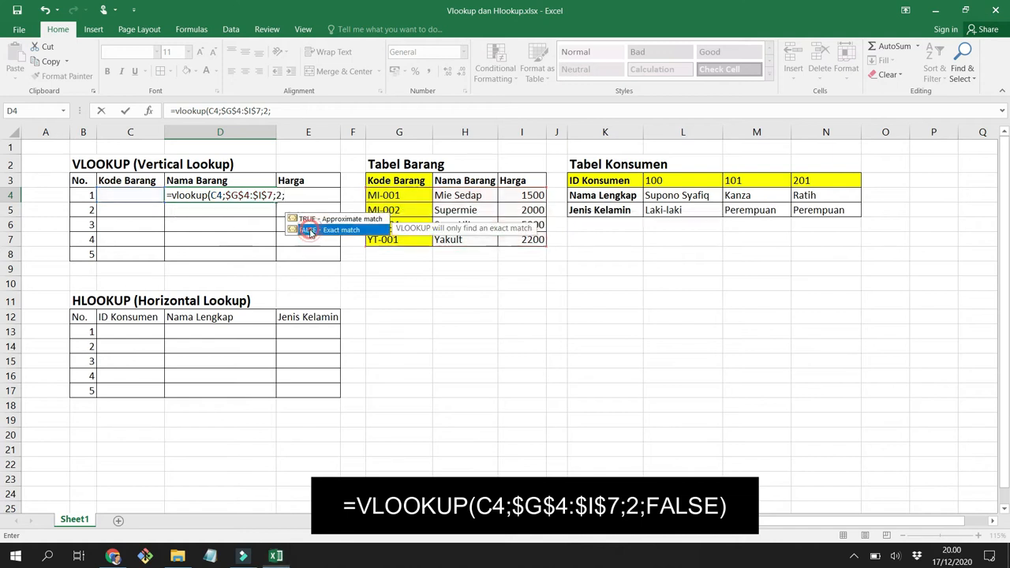
double_click(310, 230)
type(")")
key("Return")
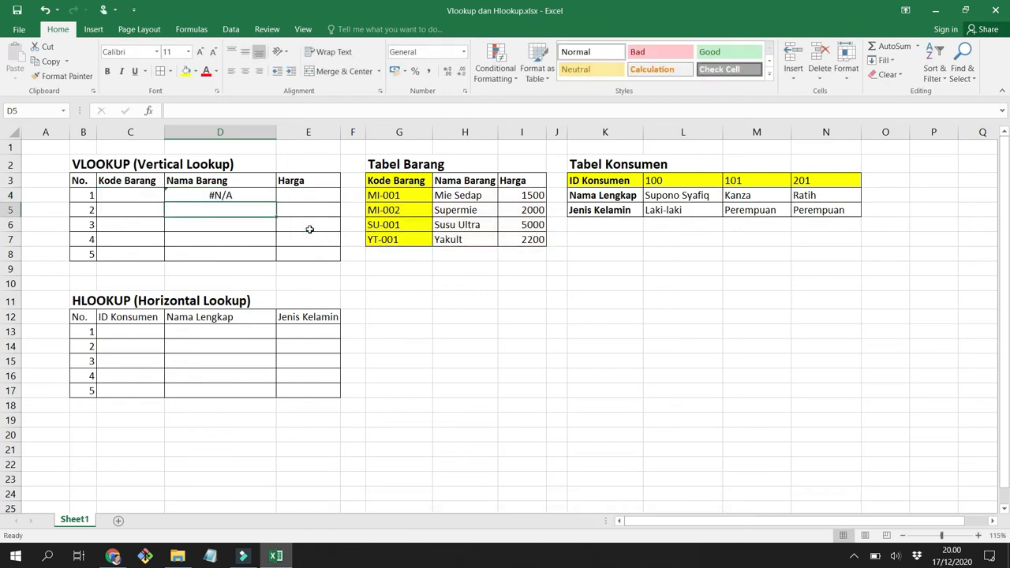
Step: Enter the item code MI-001 in C4, the first Kode Barang cell of the VLOOKUP table
key("Up")
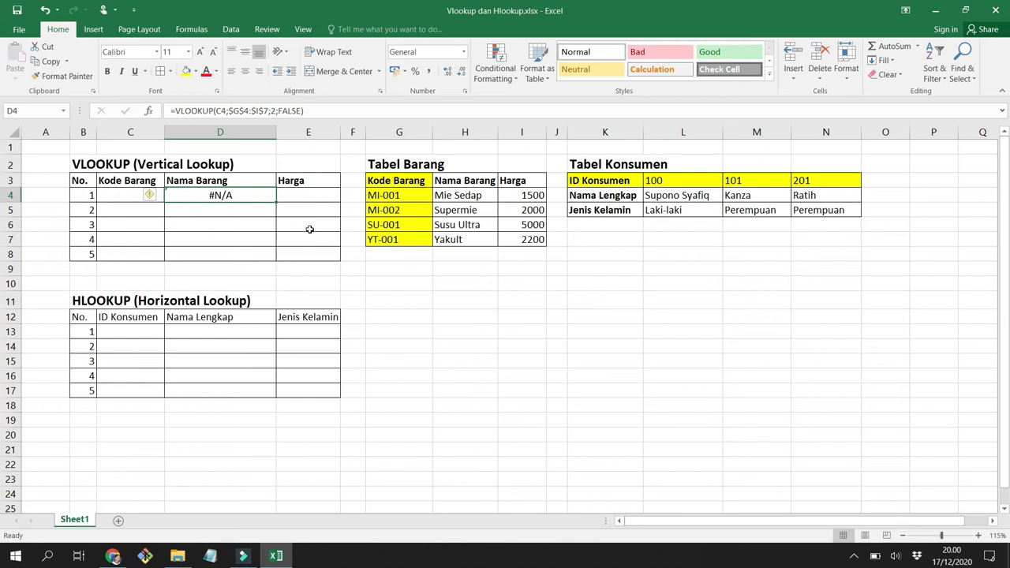
key("Left")
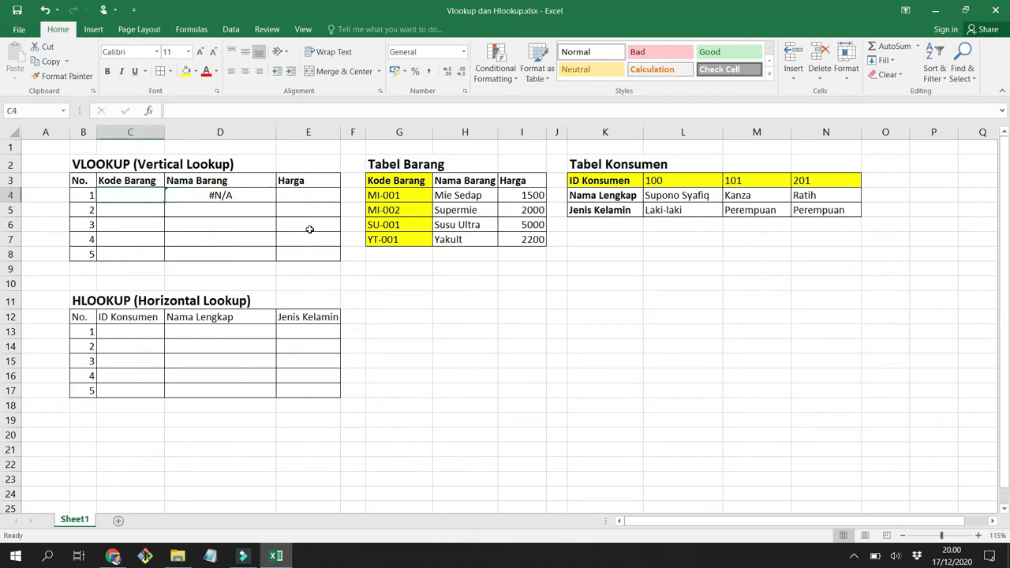
type("MI-")
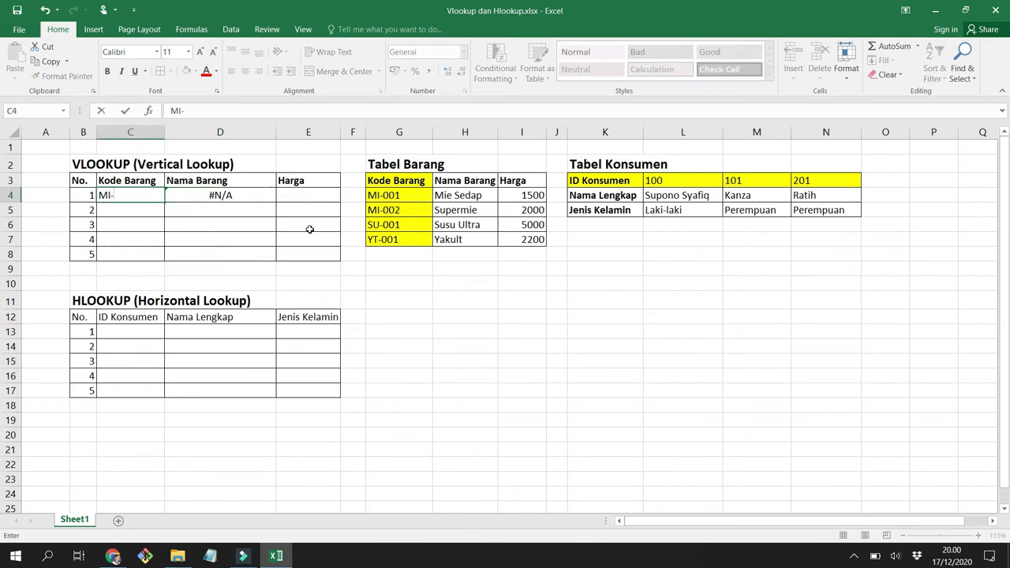
type("001")
key("ctrl+Return")
key("Return")
key("Up")
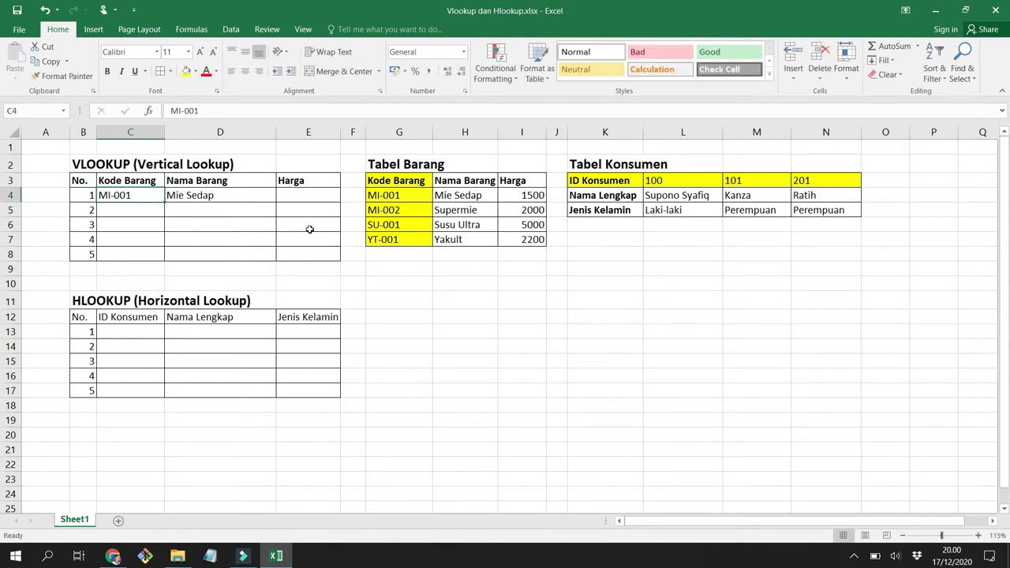
Step: Fill the VLOOKUP formula from D4 down through D8 in the Nama Barang column
key("Right")
left_click_drag(277, 202, 275, 261)
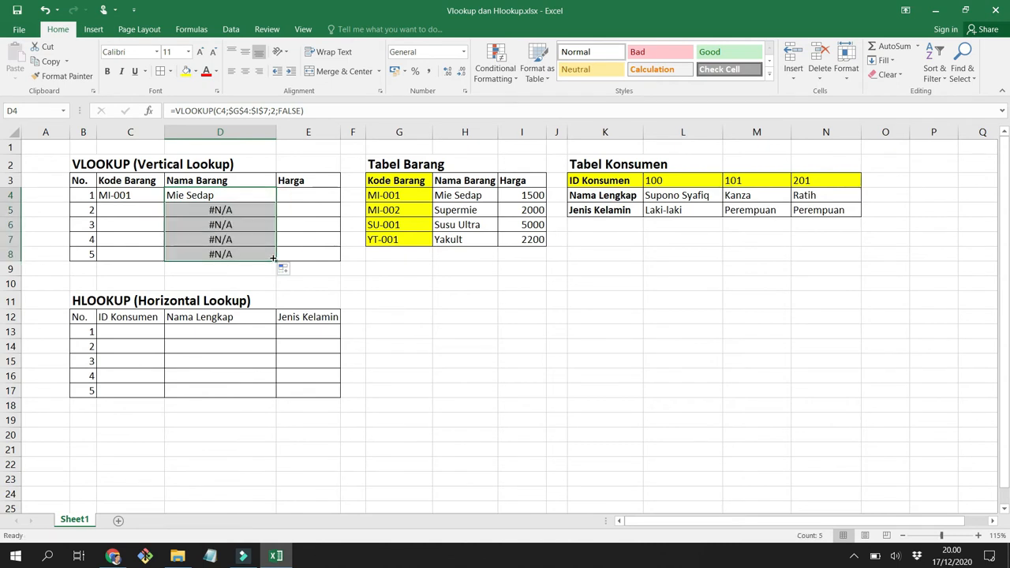
left_click(139, 209)
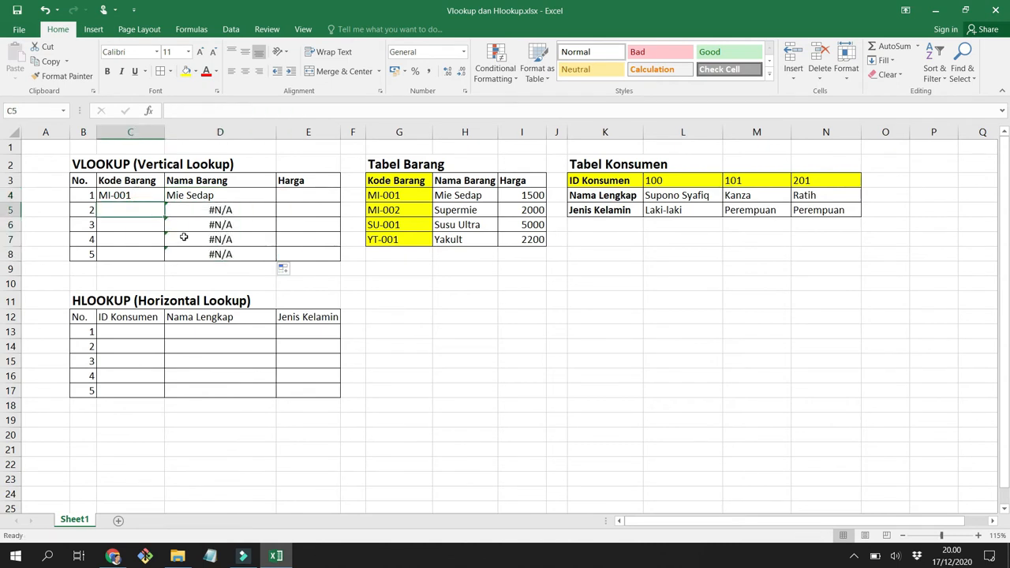
Step: Enter the item codes YT-001, MI-002 and MI-001 in C5, C6 and C7 of the Kode Barang column
type("YT")
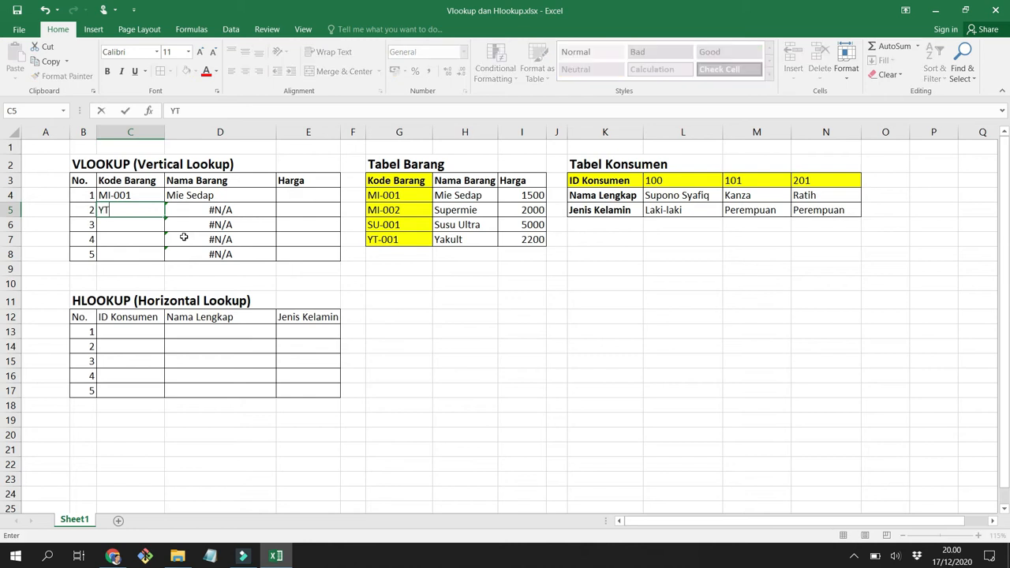
type("-001")
key("ctrl+Return")
key("Return")
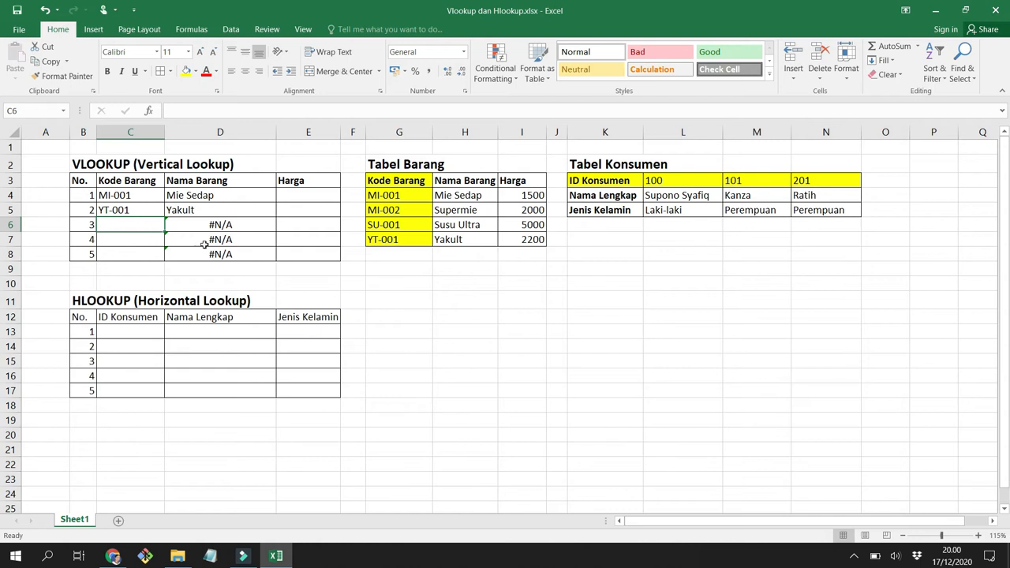
type("MI-002")
key("Return")
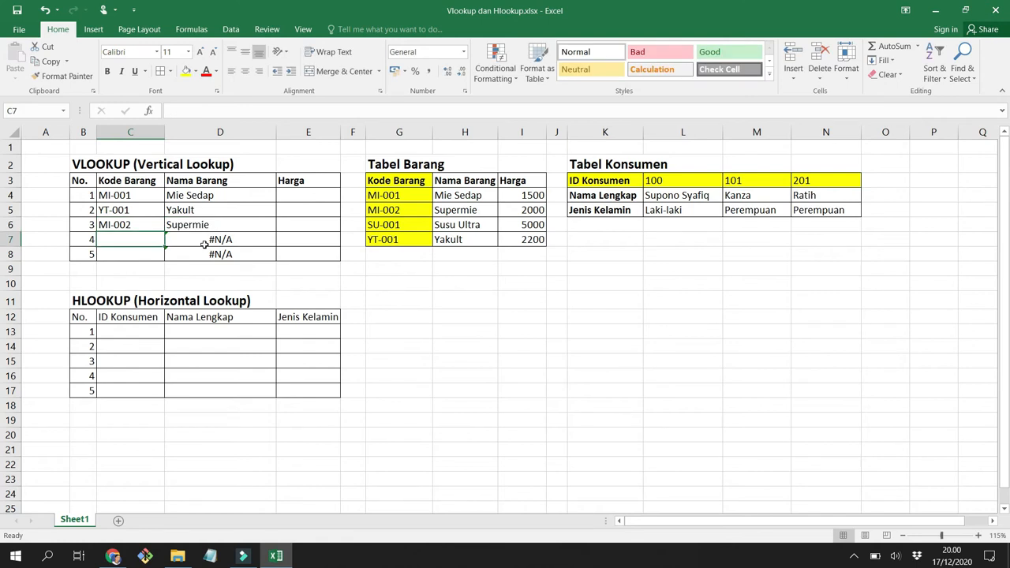
type("MI-")
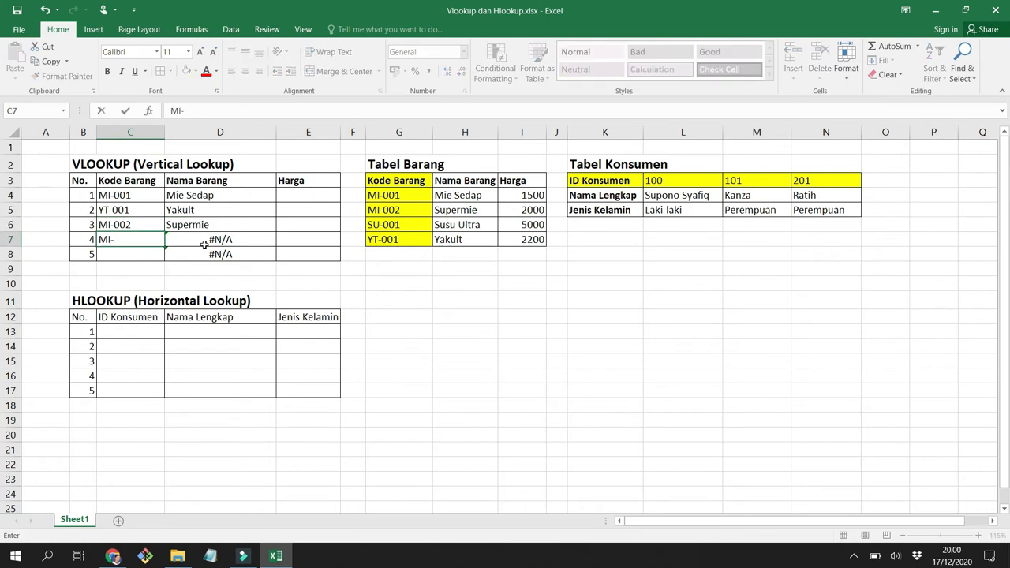
type("001")
key("Return")
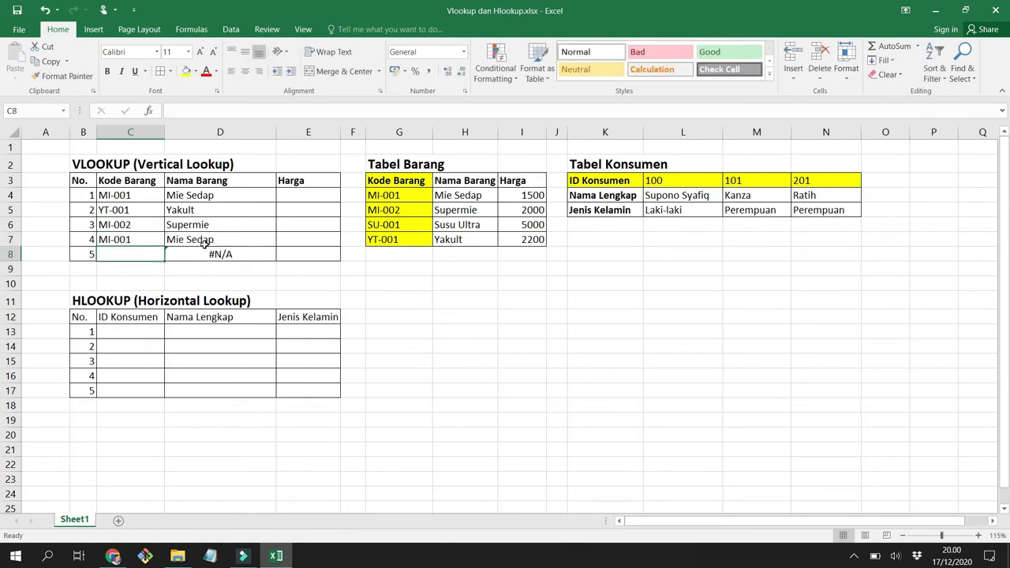
Step: Change the item name in H4 of Tabel Barang to Mie Sedap Pedas
left_click(465, 197)
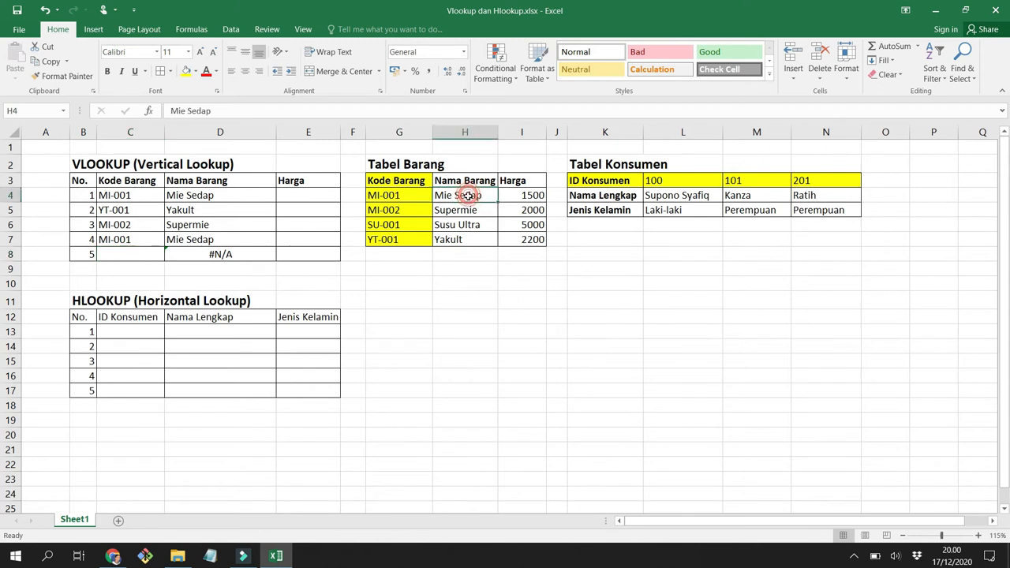
left_click(265, 111)
type("PE")
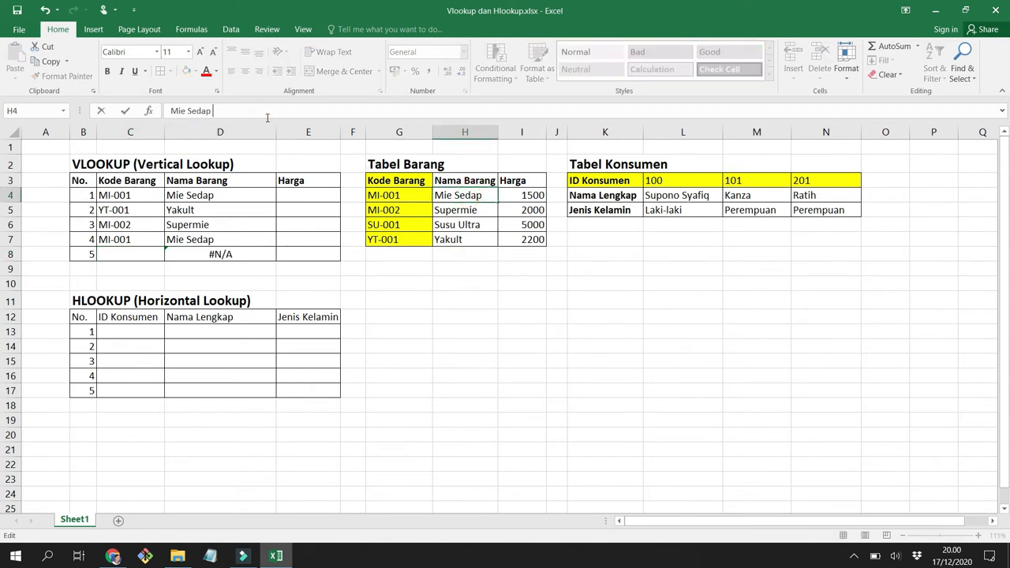
type("das")
key("Return")
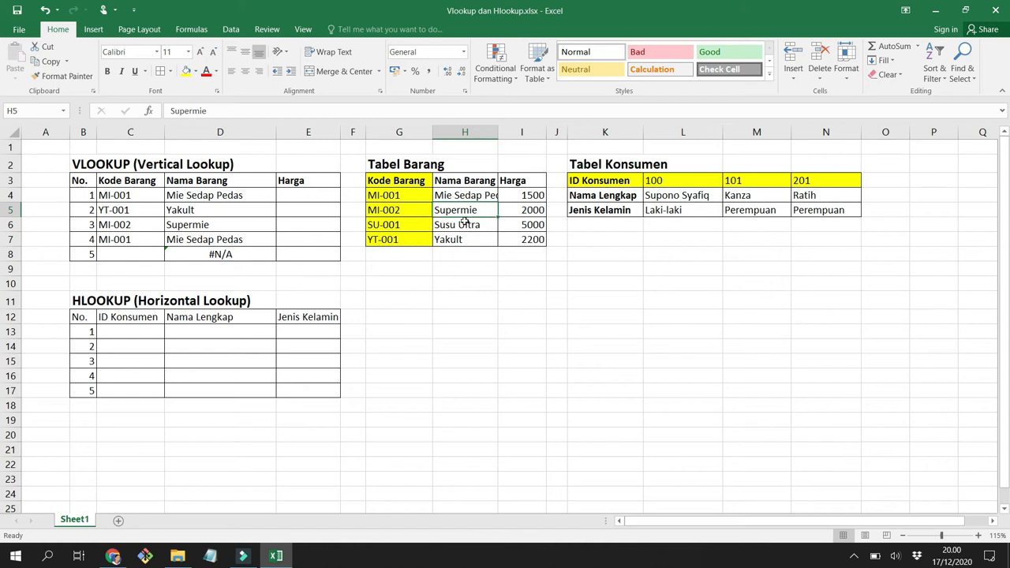
Step: Remove the word Pedas from the item name in H4, leaving Mie Sedap
left_click(479, 196)
double_click(224, 110)
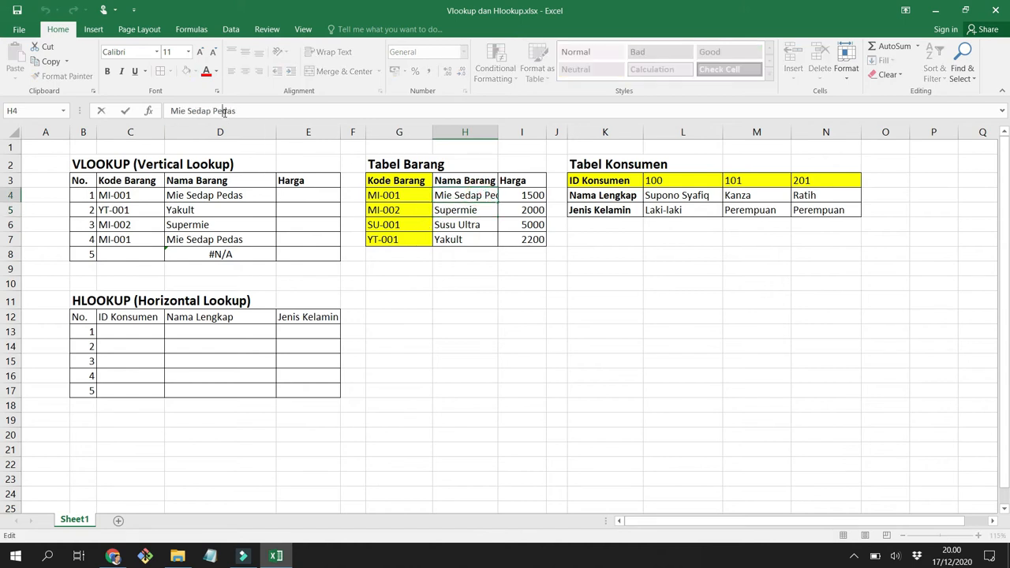
key("BackSpace")
key("Return")
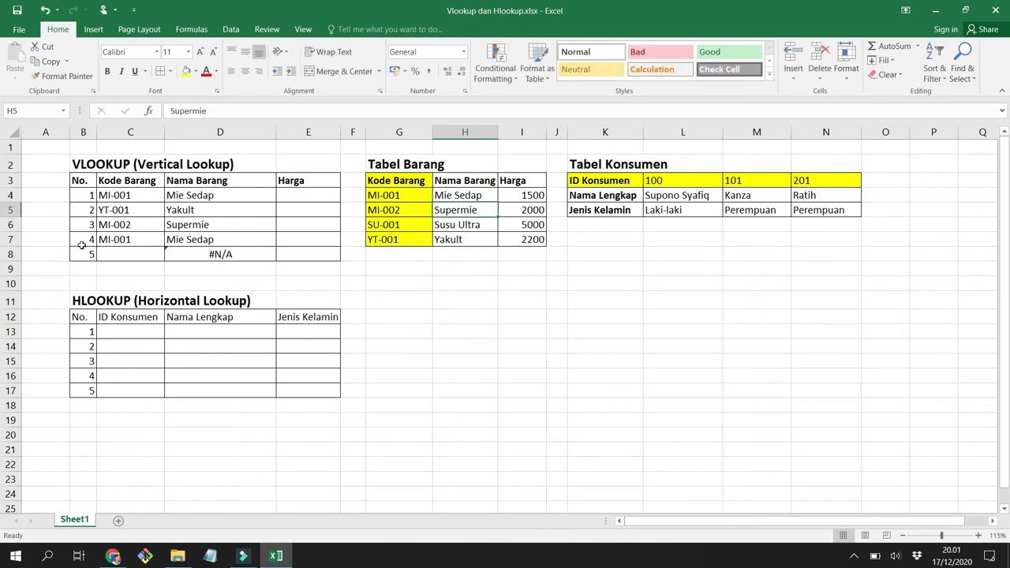
Step: Enter the item code SU-001 in C8, the last Kode Barang cell of the VLOOKUP table
left_click(106, 253)
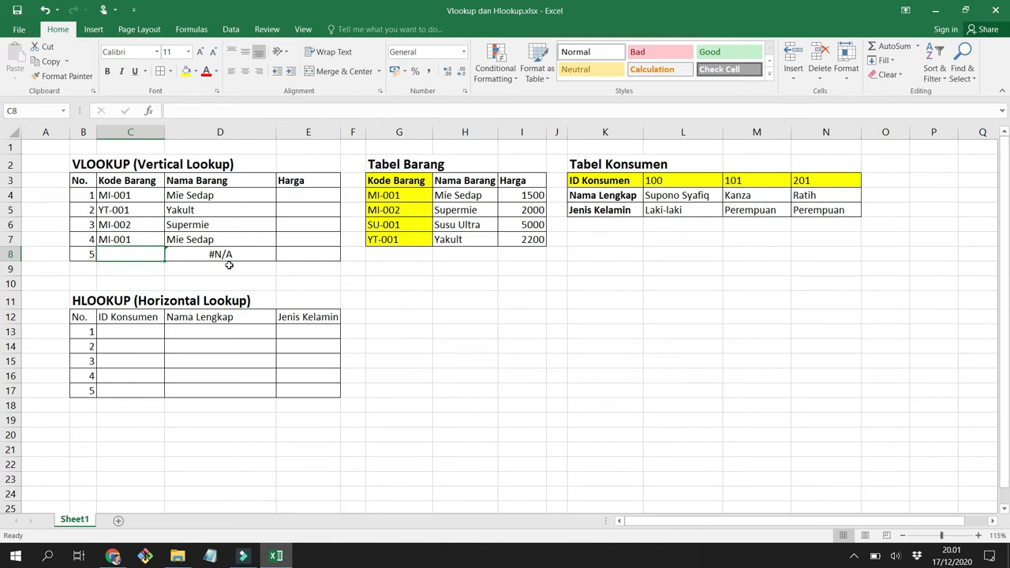
type("SU-001")
key("Return")
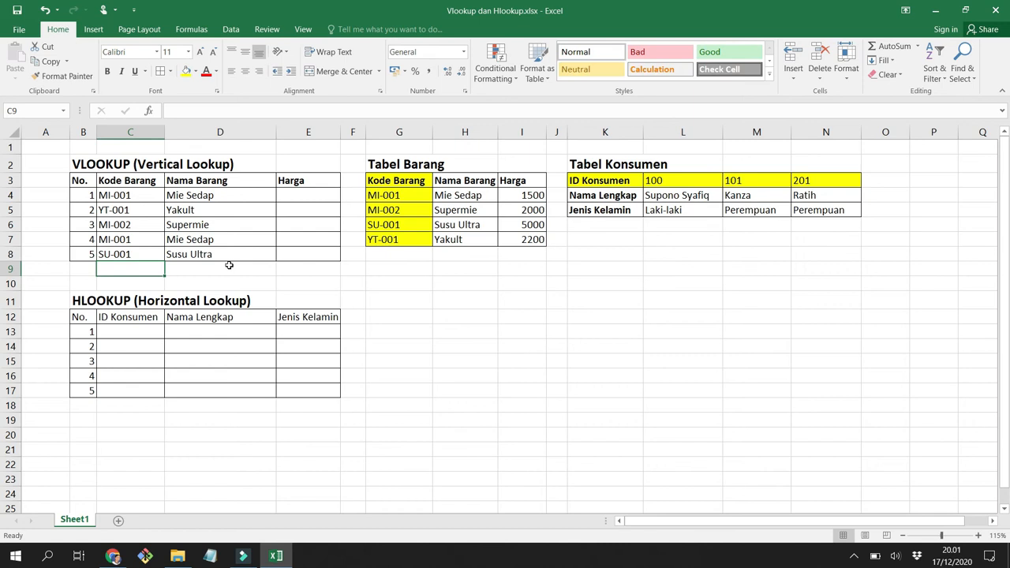
Step: Copy the VLOOKUP formula text from D4 into E4, the first Harga cell, keeping C4 as the lookup value
key("Up")
key("Up")
key("Up")
key("Up")
key("Up")
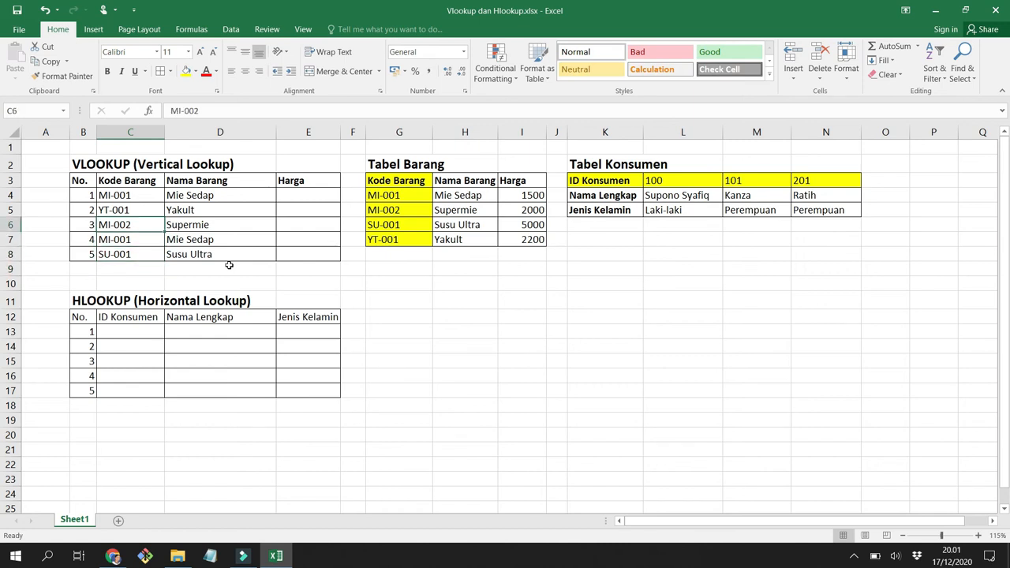
key("Right")
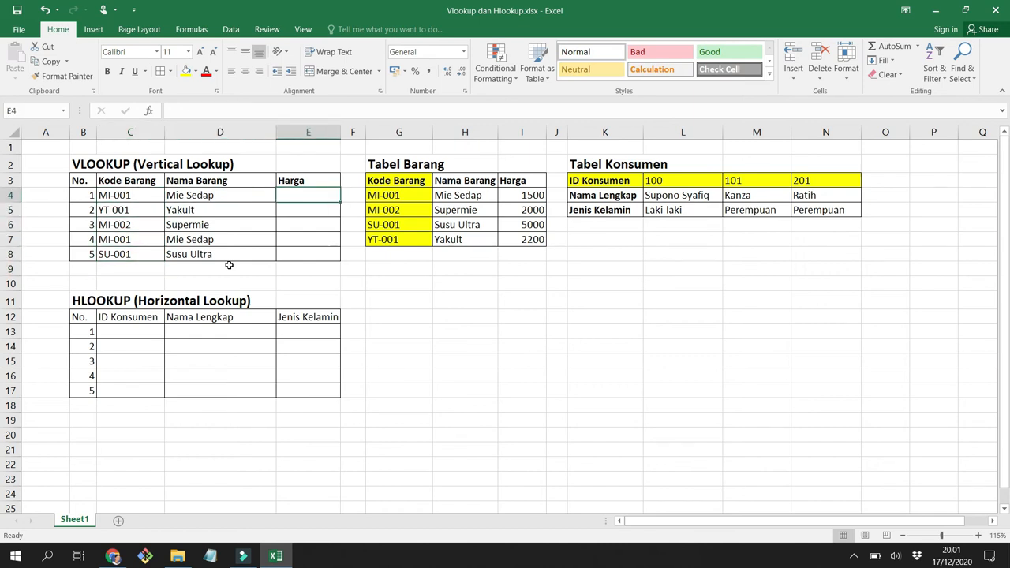
left_click_drag(316, 112, 192, 101)
key("ctrl+c")
key("Escape")
left_click(297, 197)
left_click(223, 108)
key("ctrl+v")
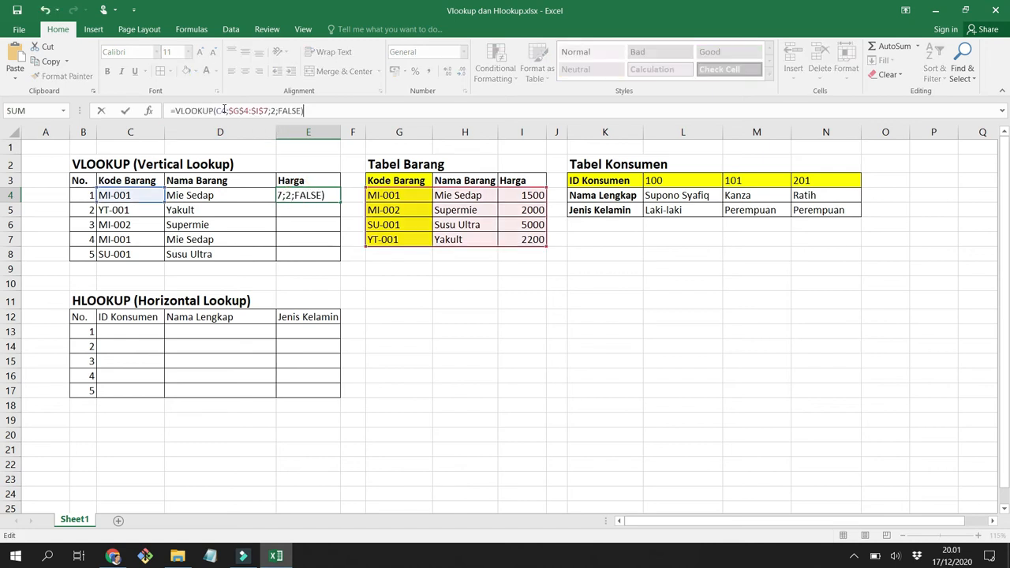
Step: Set the column index in E4's VLOOKUP formula to 3 and fill the formula down through E8
left_click(272, 111)
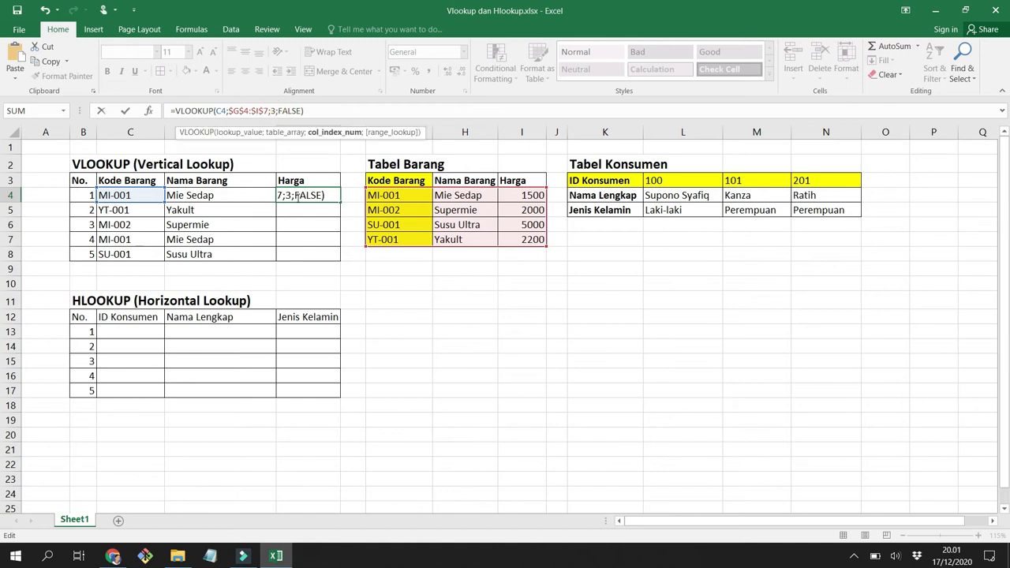
type("3")
key("Return")
left_click(296, 198)
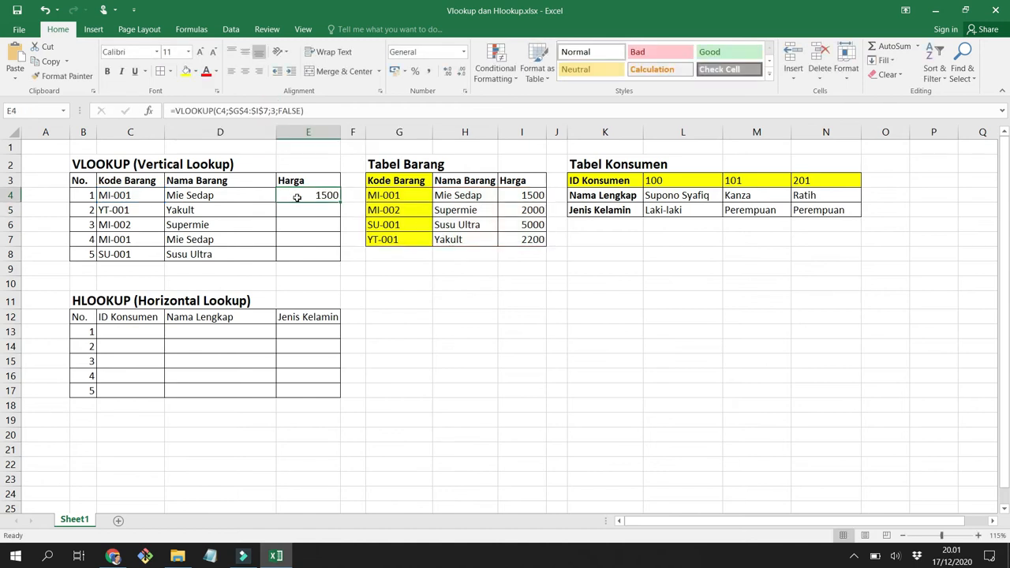
left_click_drag(338, 201, 341, 262)
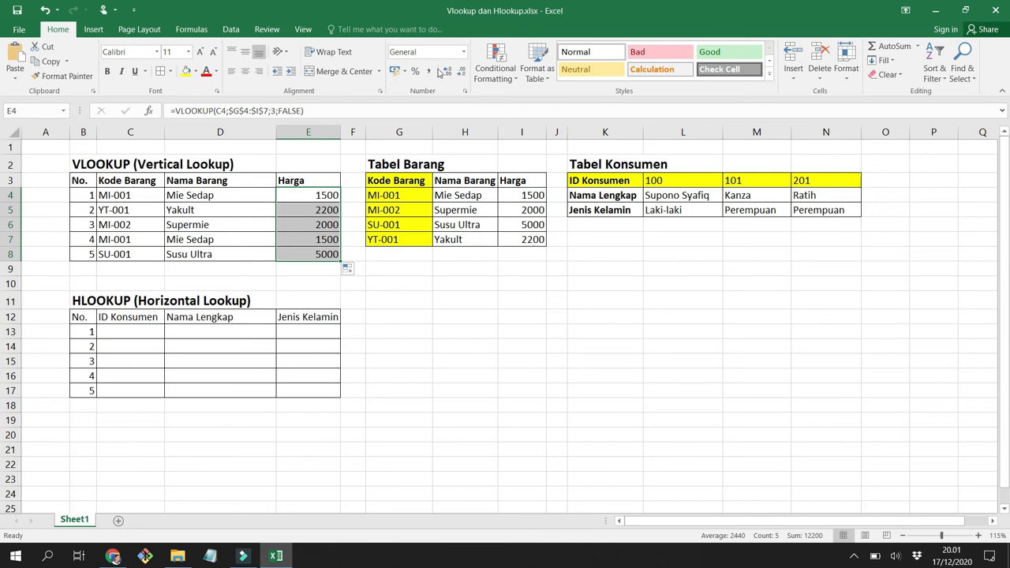
Step: Format the prices in E4:E8 with the comma style and no decimal places
left_click(431, 72)
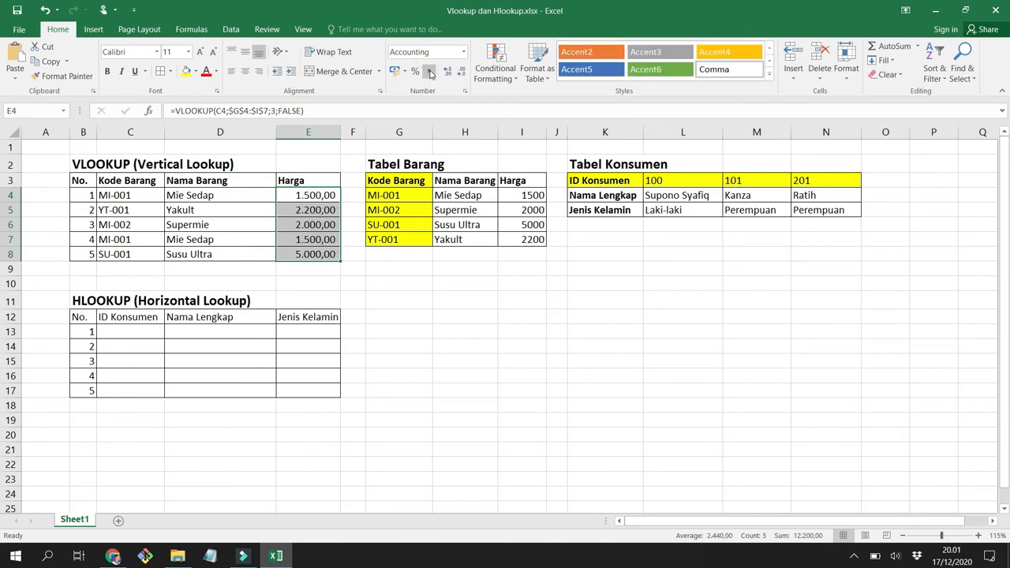
left_click(462, 71)
left_click(462, 72)
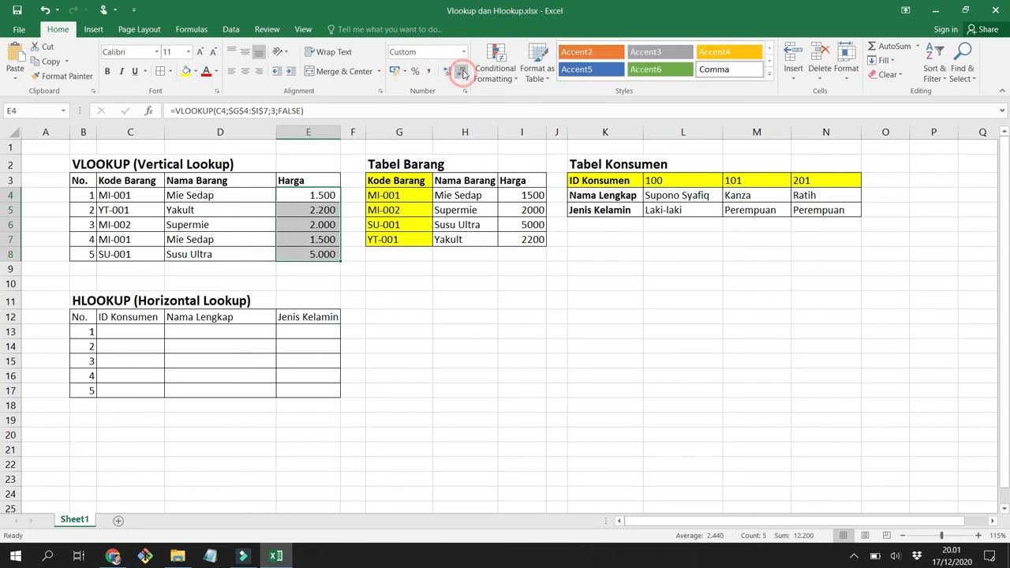
left_click(437, 331)
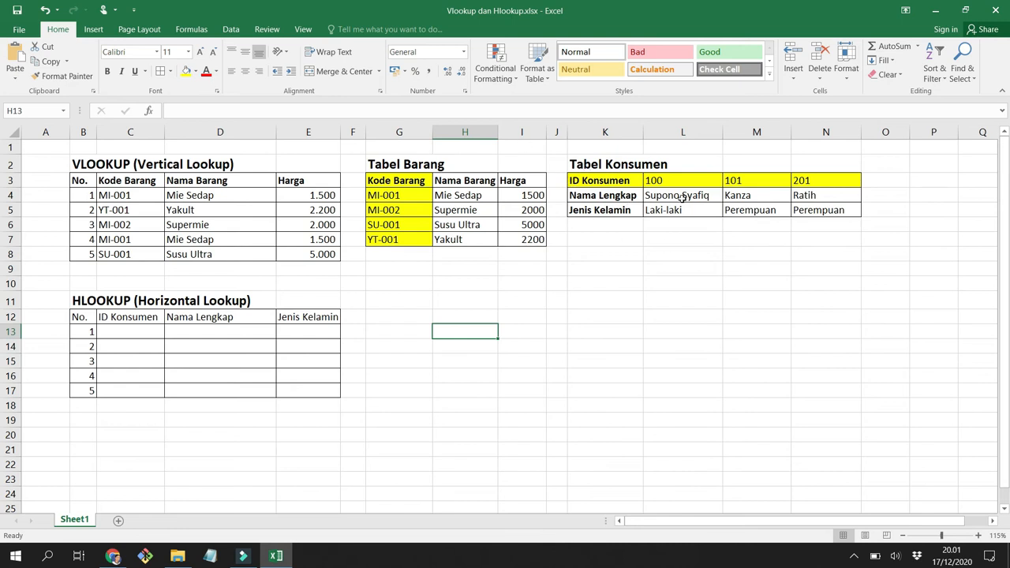
Step: Enter the first and third customer IDs from Tabel Konsumen in C13 and C14 of the HLOOKUP table
left_click(154, 331)
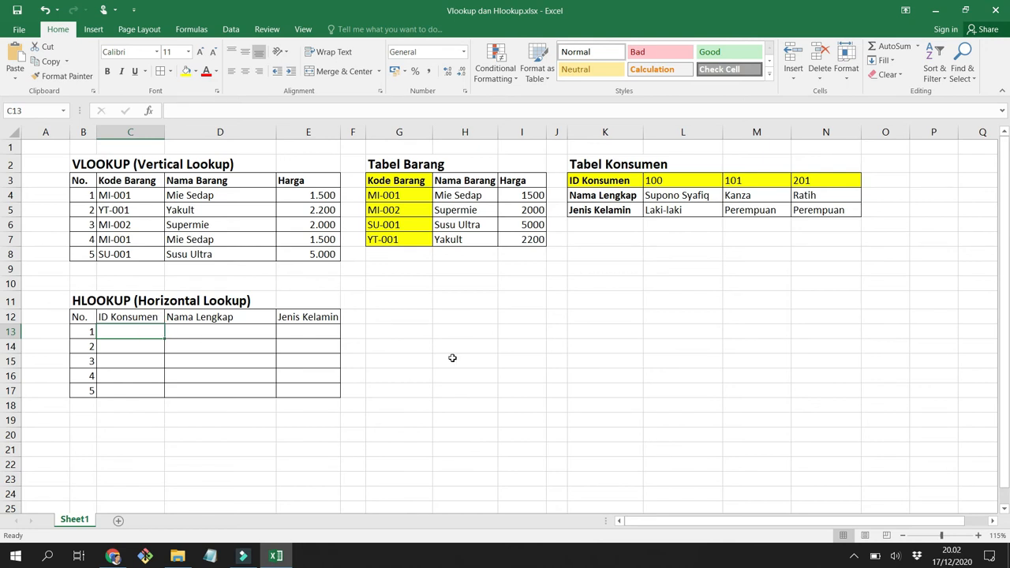
type("100")
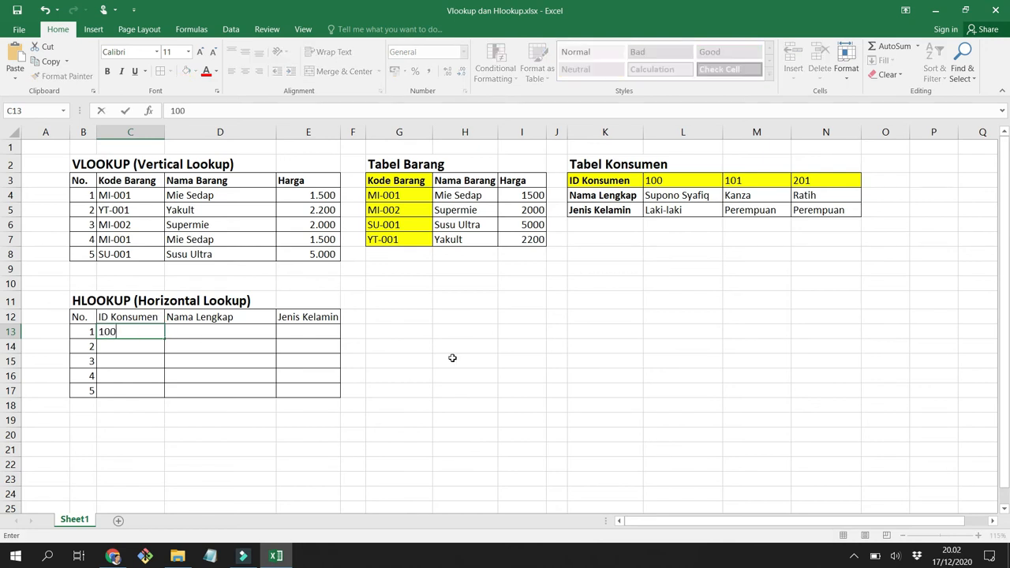
key("Return")
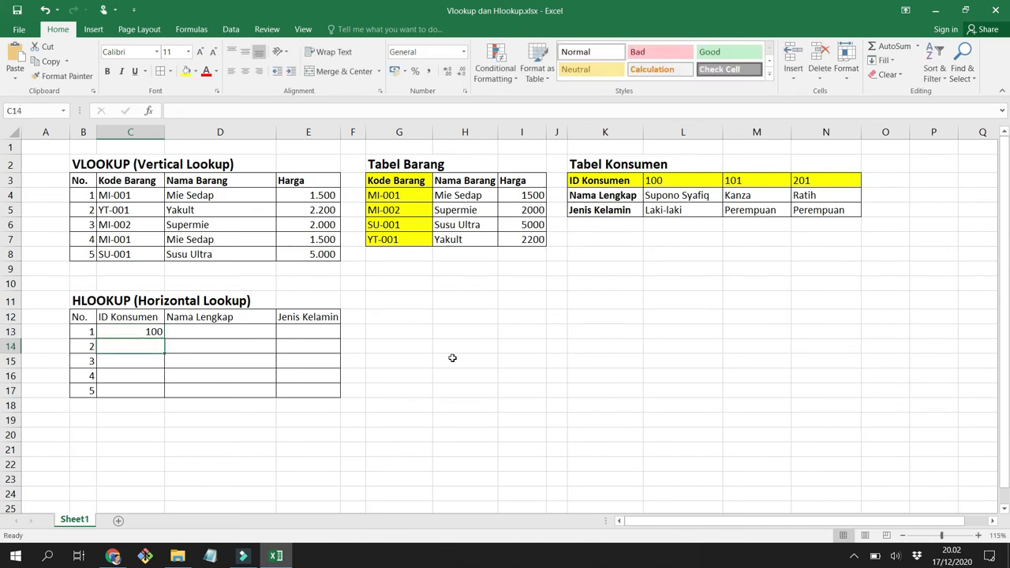
type("101")
key("BackSpace")
key("BackSpace")
key("BackSpace")
type("201")
key("Return")
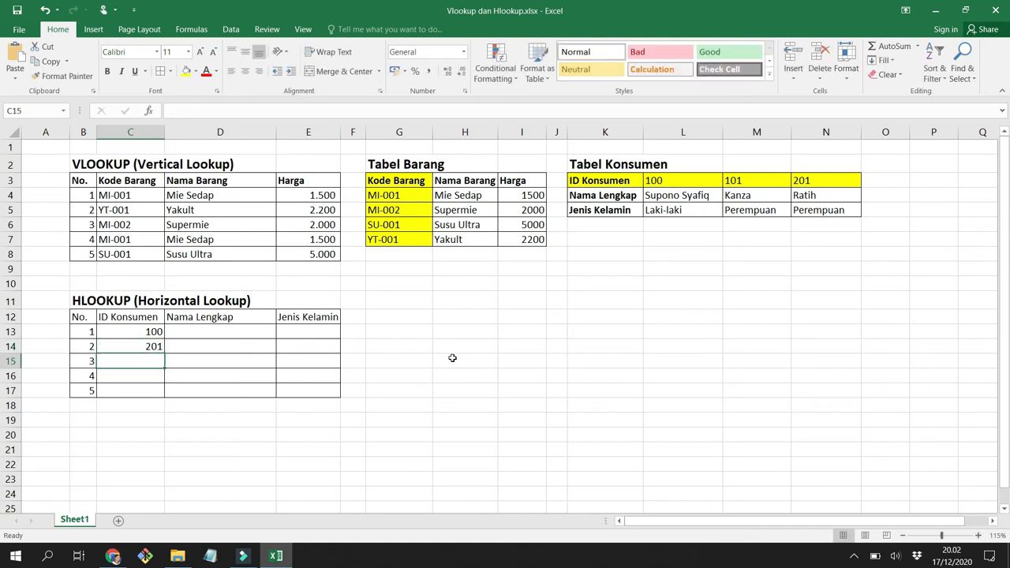
Step: Enter Tabel Konsumen's second customer ID in C15 and its first customer ID in both C16 and C17
type("101")
key("Return")
type("100")
key("Return")
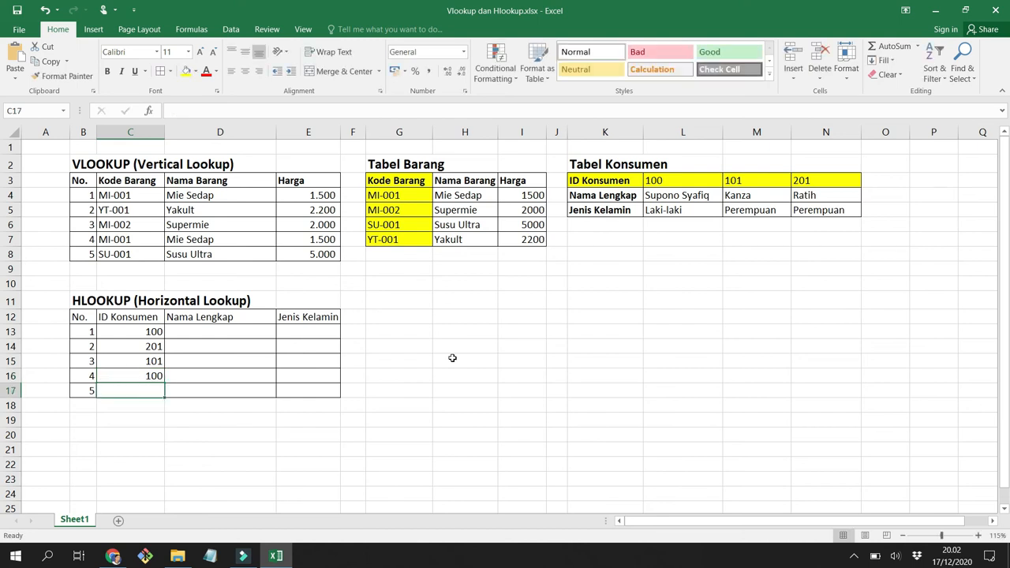
type("100")
key("Return")
Step: Begin an HLOOKUP formula in D13, the first Nama Lengkap cell, with C13 as the lookup value
key("Up")
key("Up")
key("Up")
key("Up")
key("Up")
key("Right")
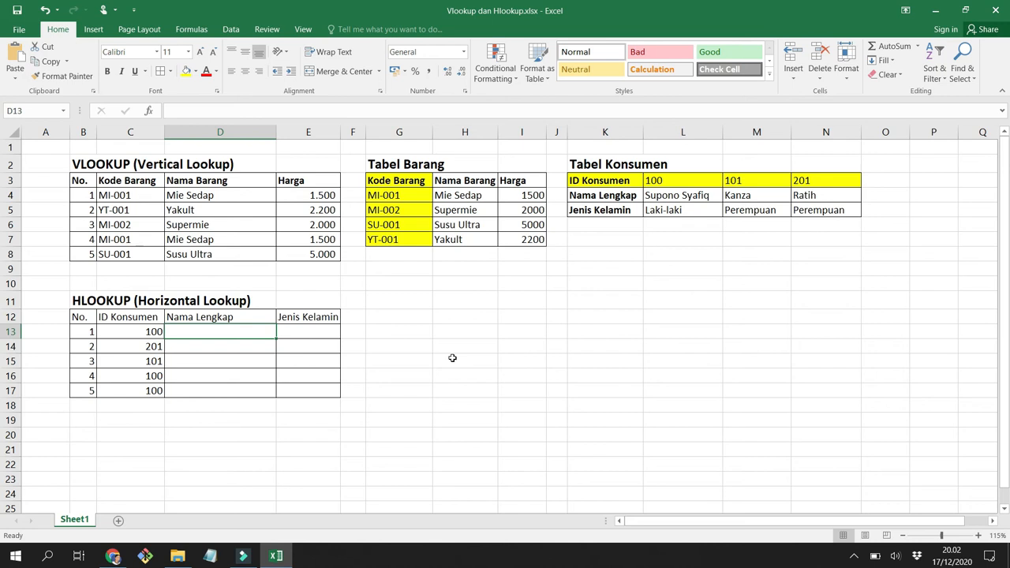
type("=")
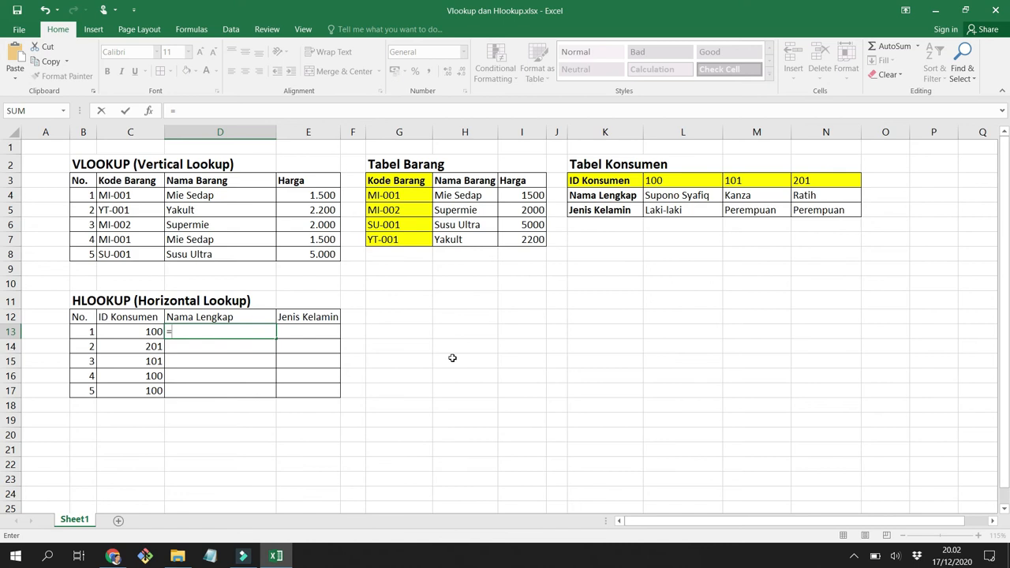
type("hlook")
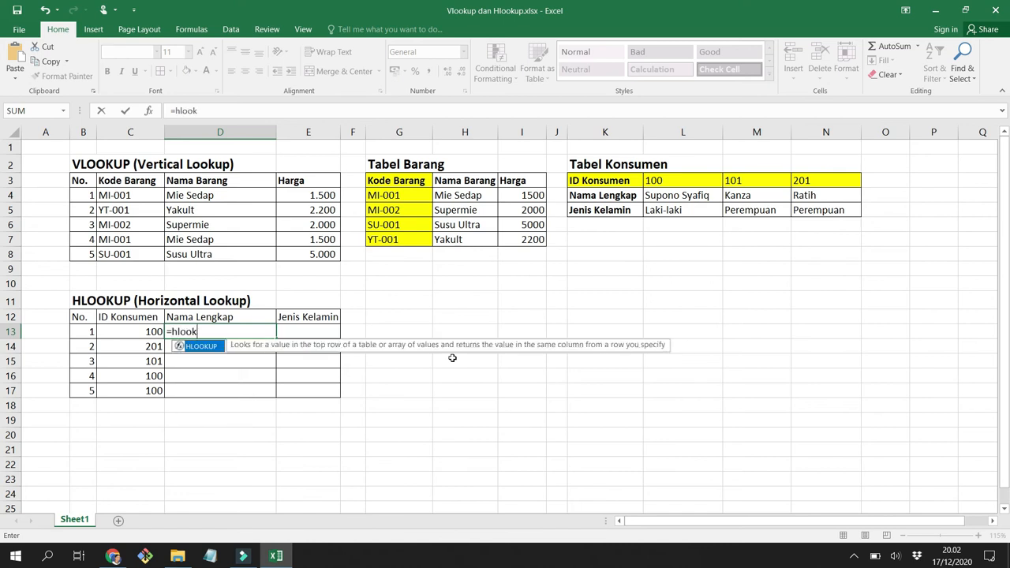
type("up(")
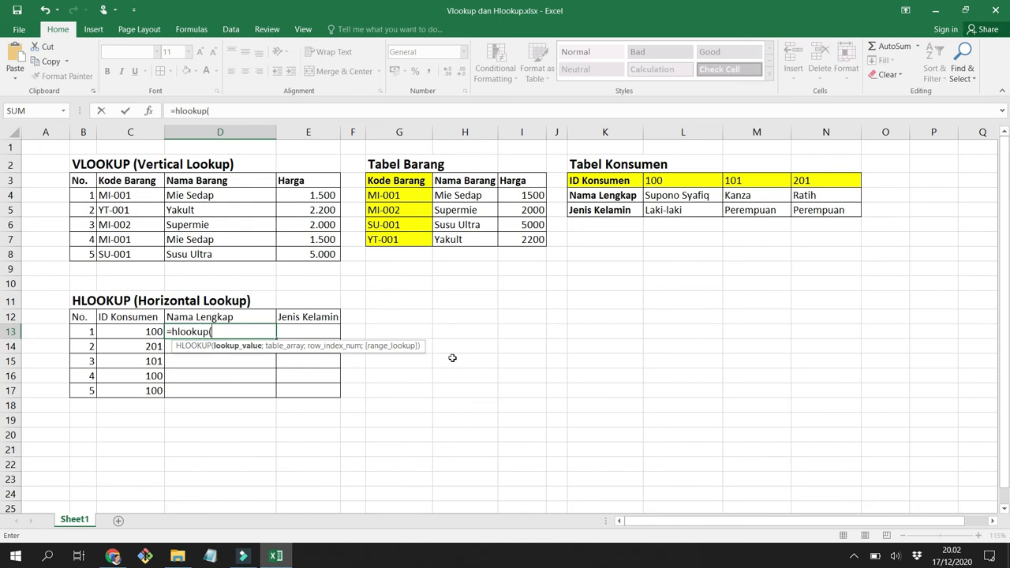
left_click(121, 330)
type(";")
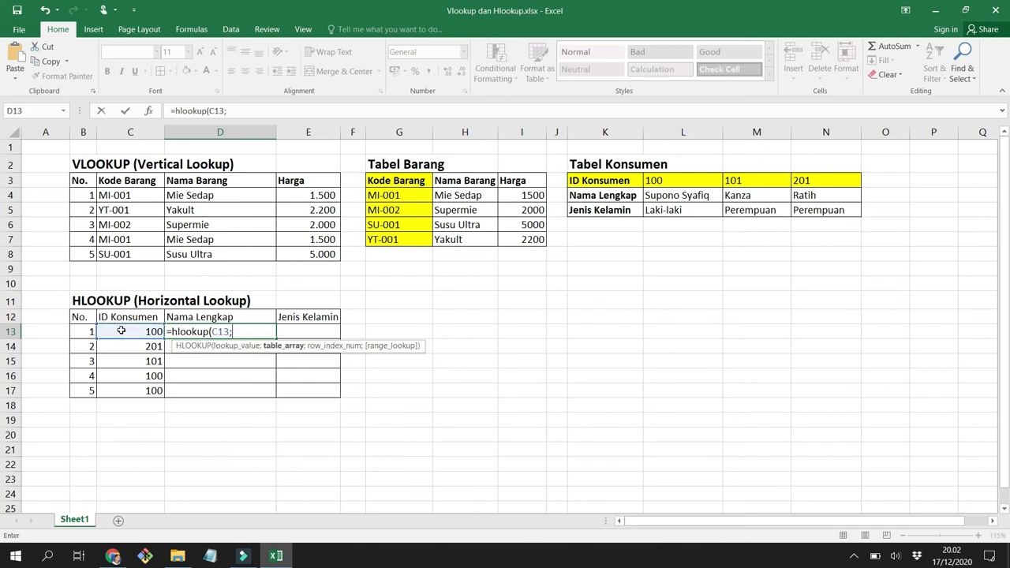
Step: Set the D13 HLOOKUP's table array to Tabel Konsumen's data as the absolute range $L$3:$N$5
left_click_drag(691, 177, 816, 207)
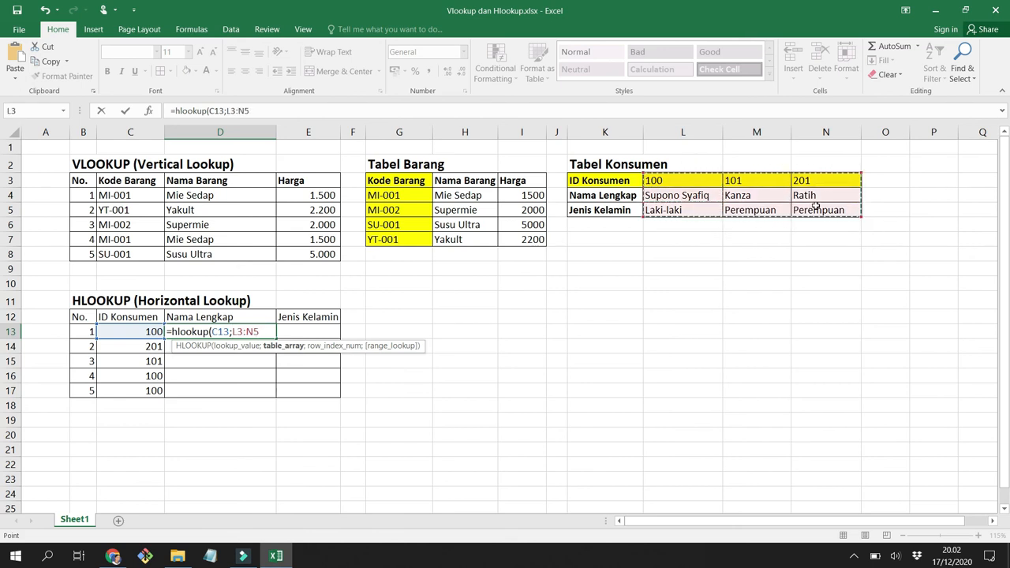
key("F4")
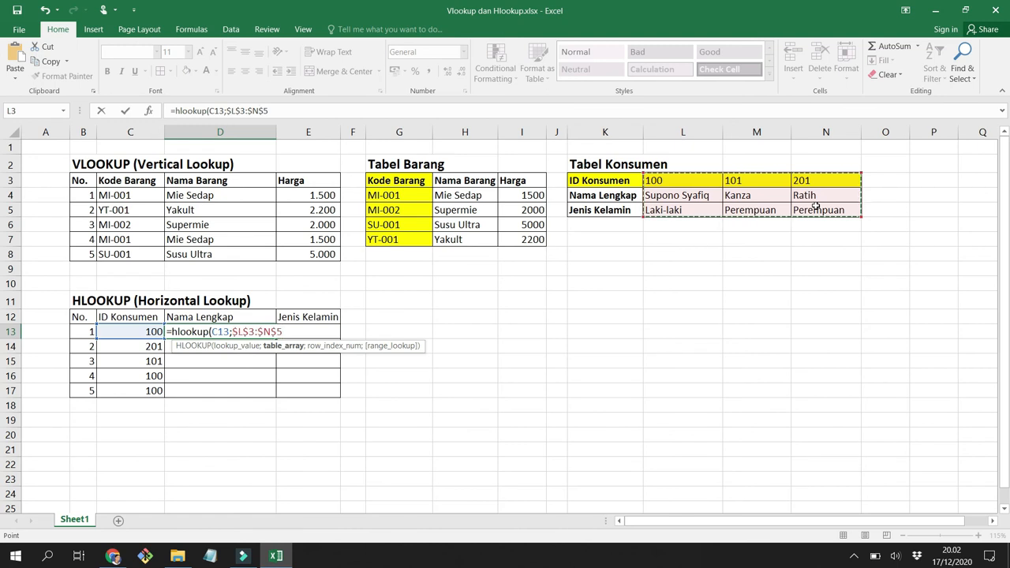
type(";")
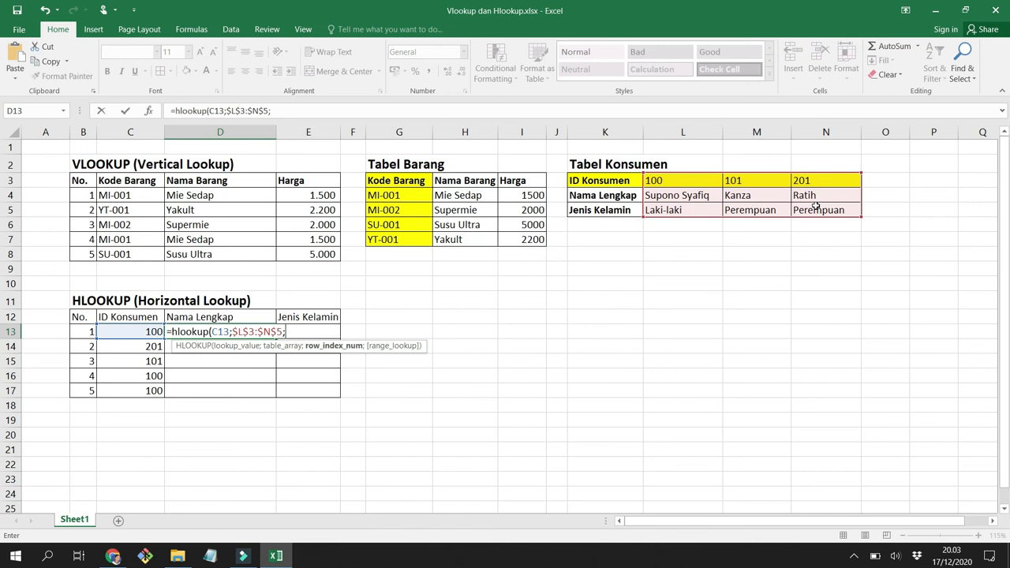
Step: Finish the D13 HLOOKUP with row index 2 and FALSE for exact match, and fill it down to D17
type("2;")
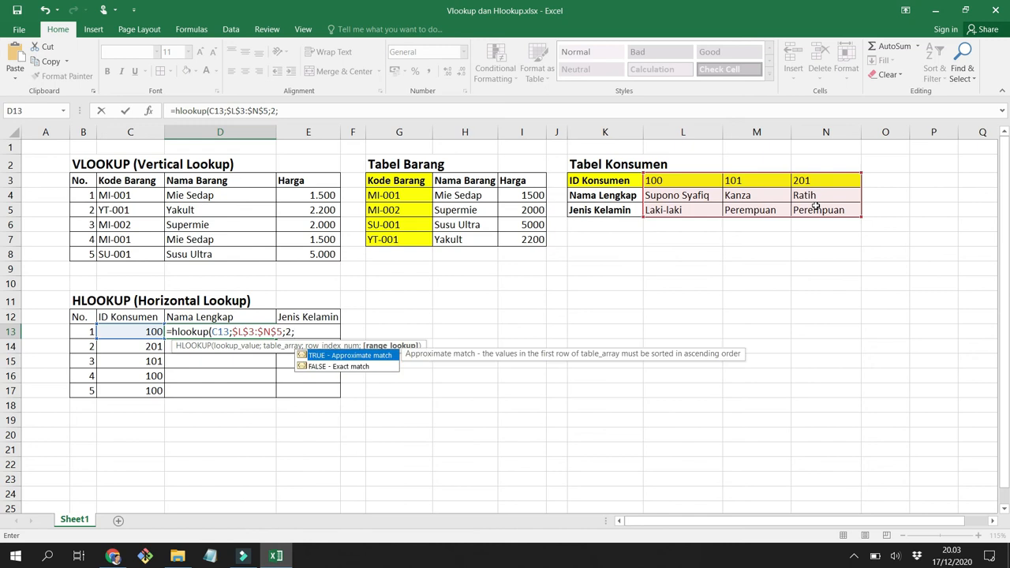
type("Fakse")
key("BackSpace")
key("BackSpace")
key("BackSpace")
type("lse")
key("Return")
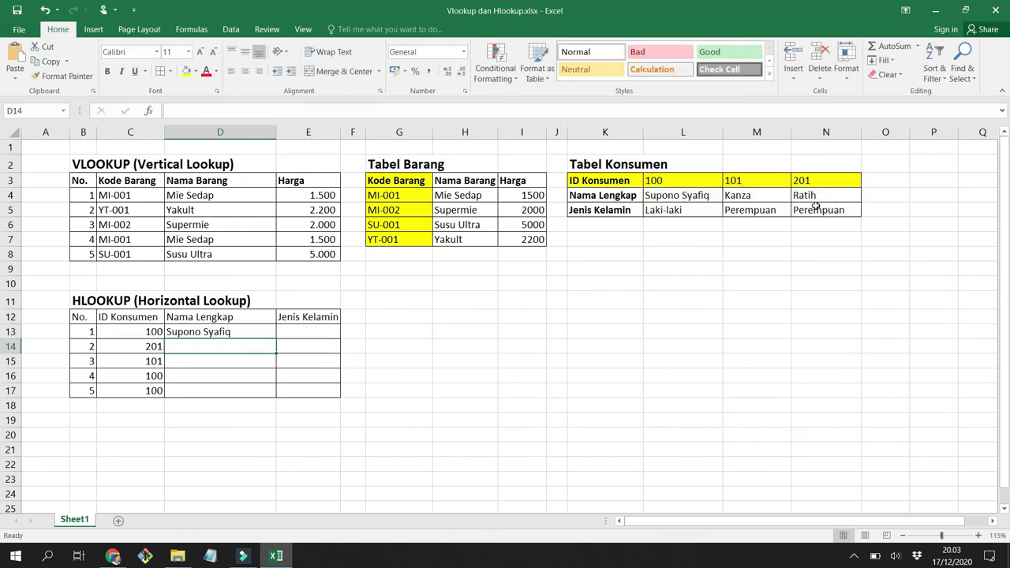
key("Up")
left_click_drag(277, 338, 271, 393)
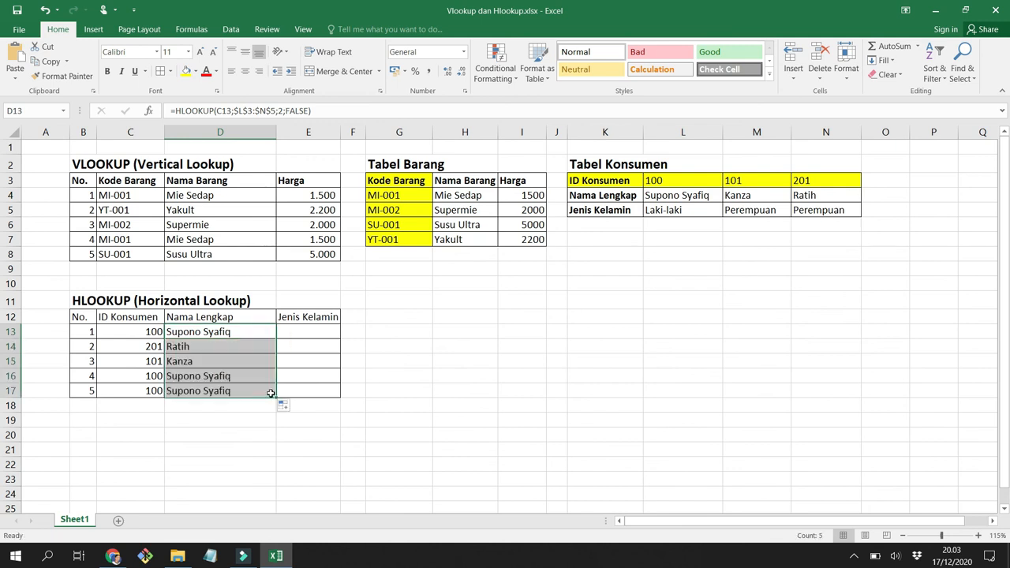
Step: Enter =HLOOKUP(C13;$L$3:$N$5;3;FALSE) in E13, the first Jenis Kelamin cell of the HLOOKUP table
left_click(318, 328)
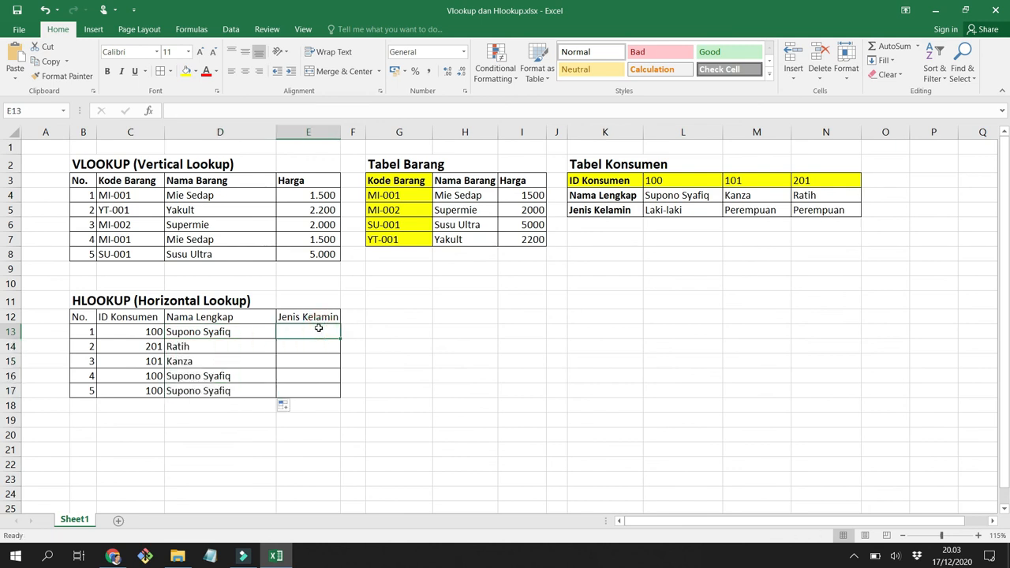
type("=")
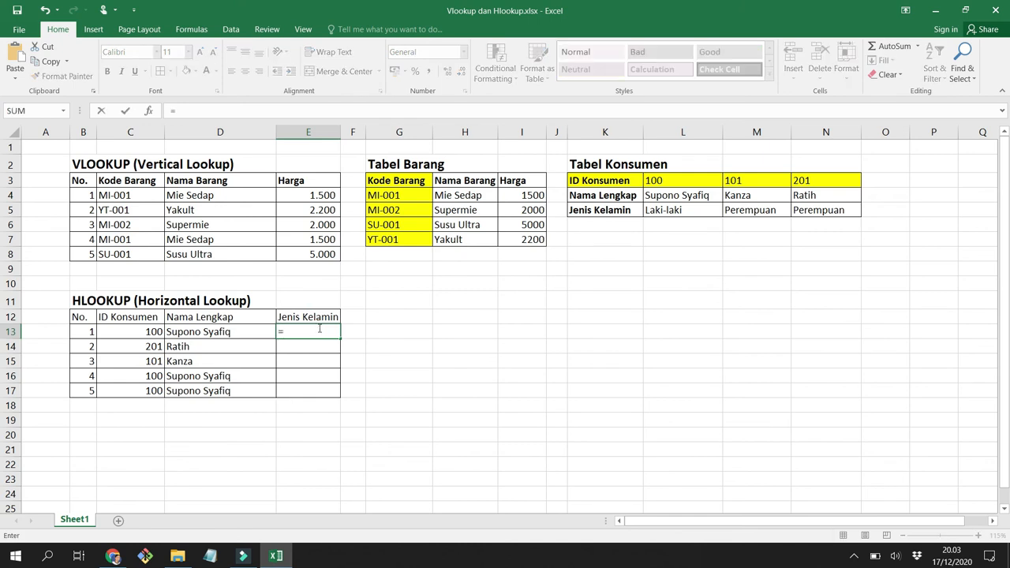
type("hloo")
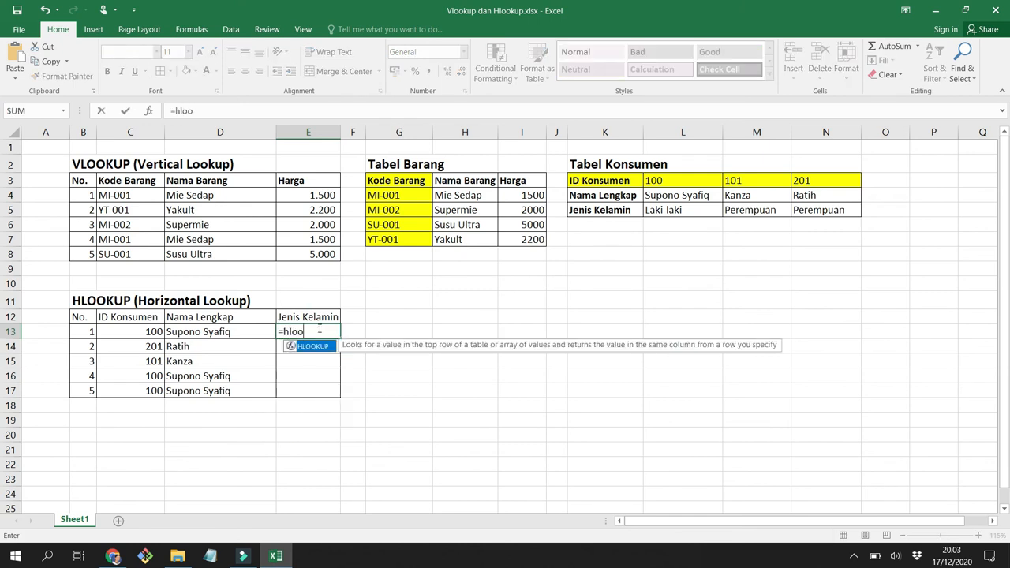
type("kup(")
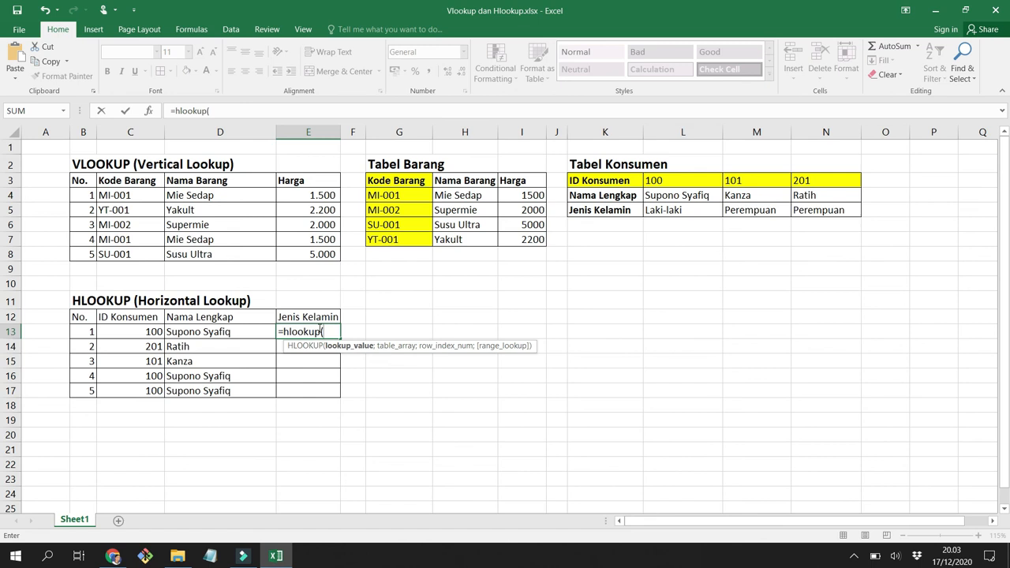
left_click(128, 331)
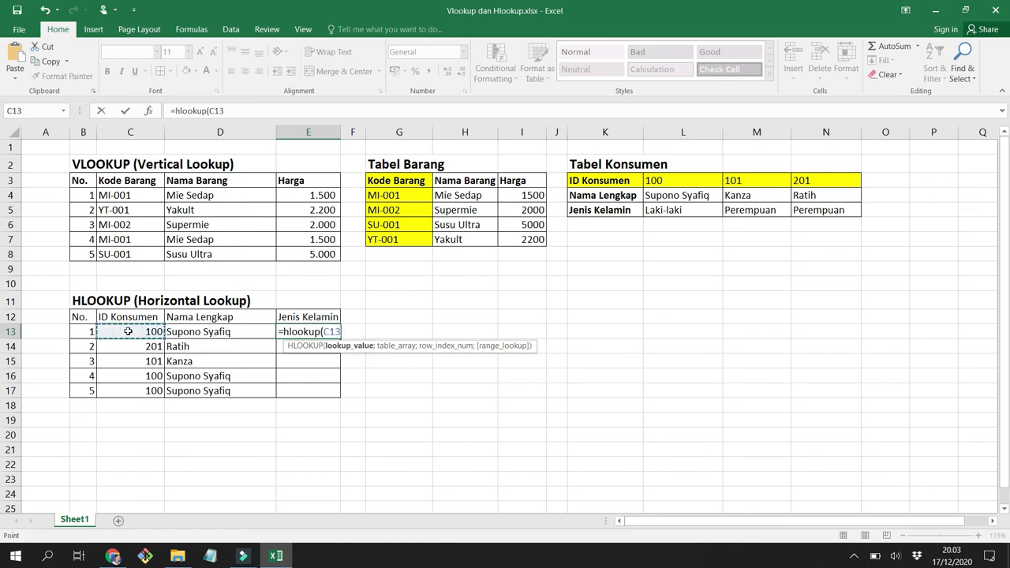
type(";")
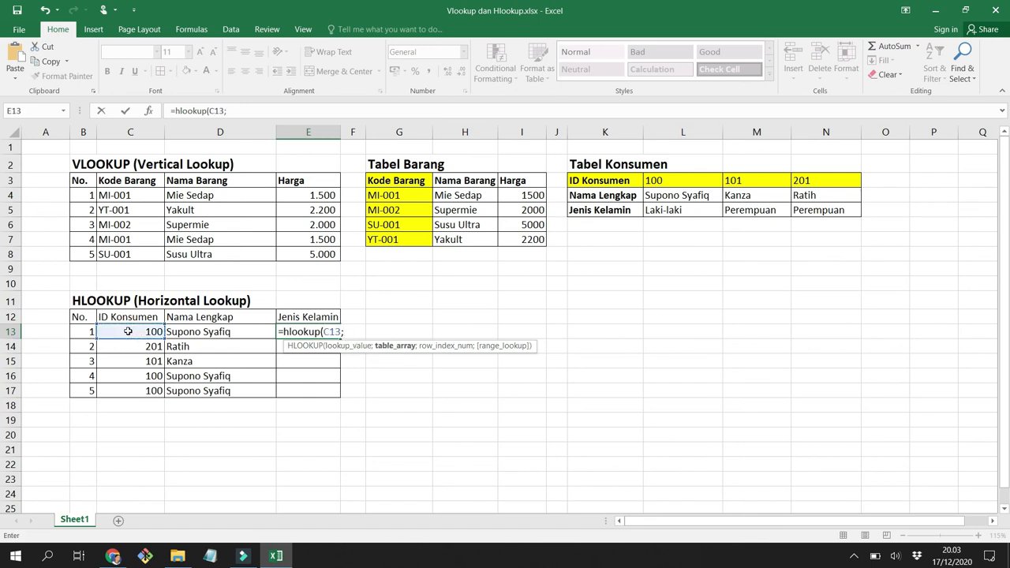
left_click_drag(663, 180, 812, 214)
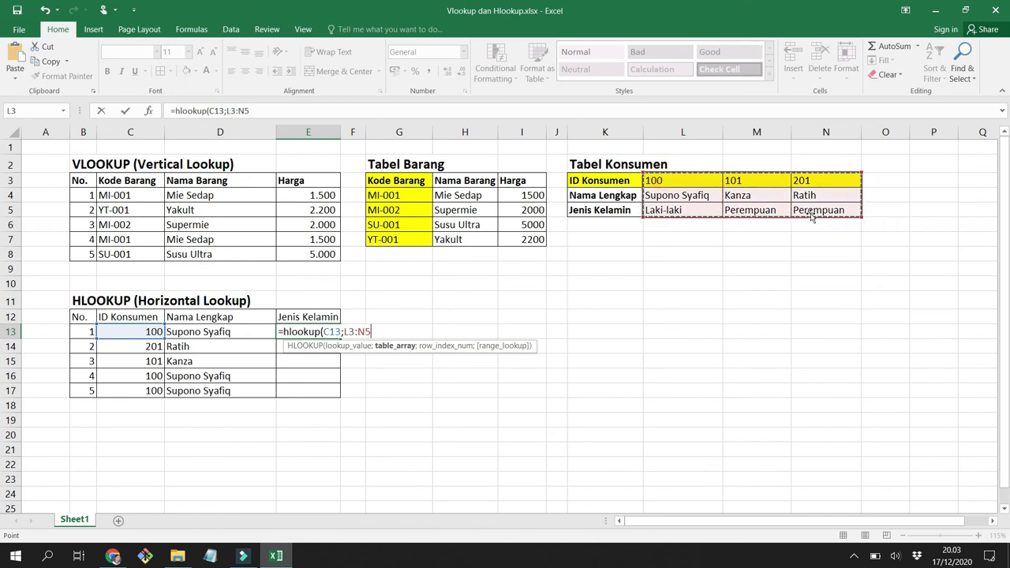
key("F4")
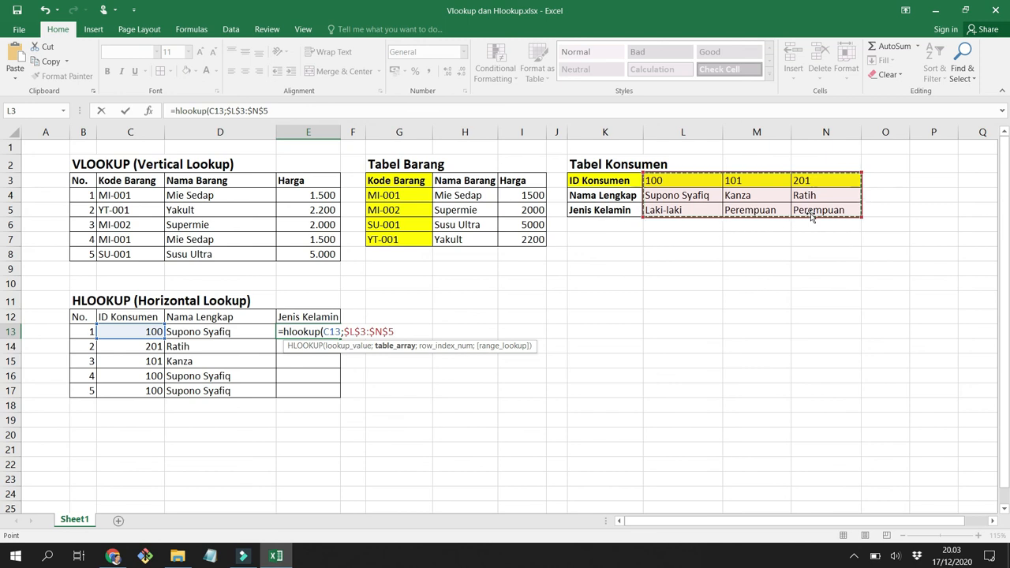
type(";3;false")
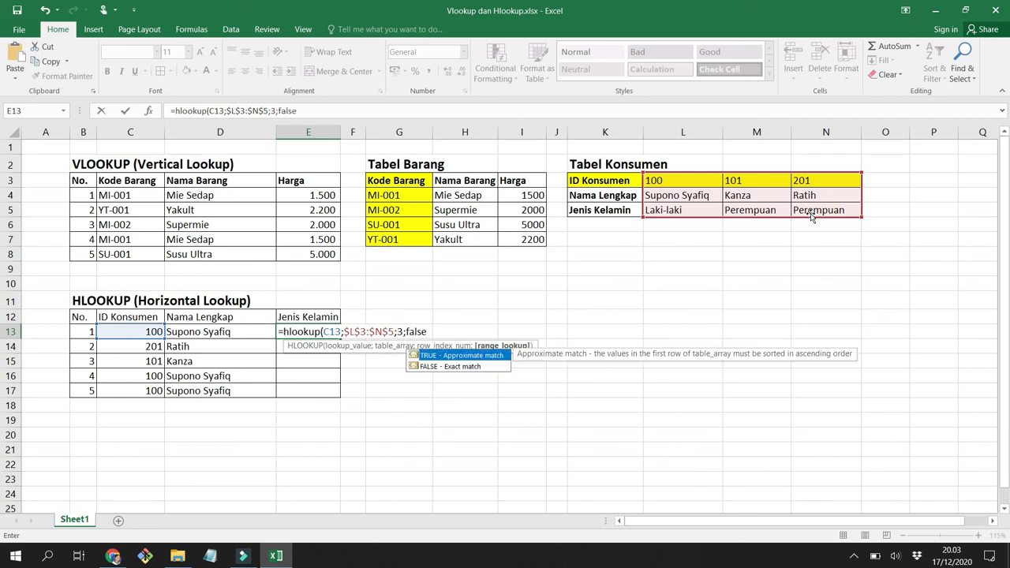
type(")")
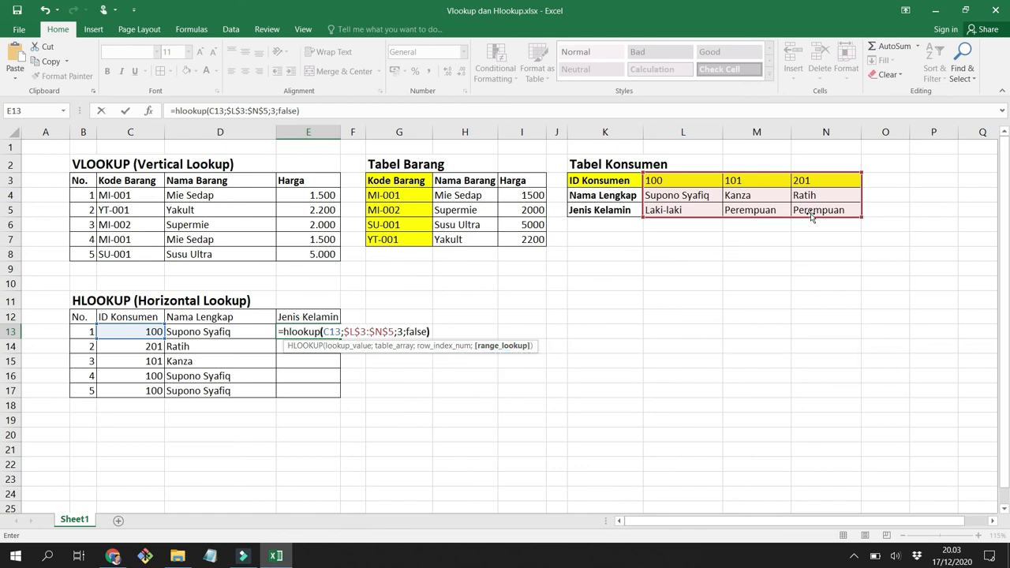
key("Return")
Step: Fill the Jenis Kelamin formula from E13 down to E17
key("Up")
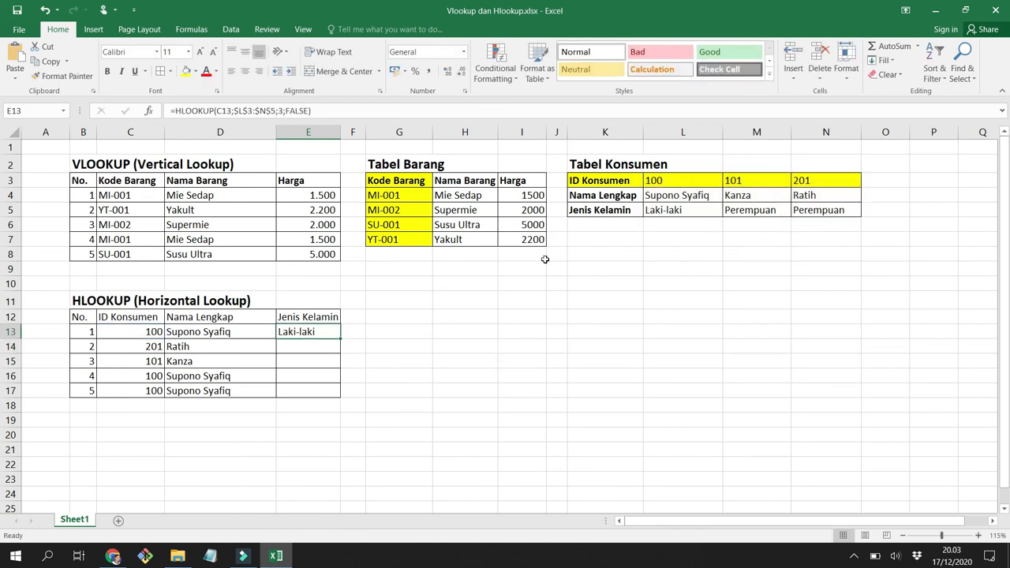
left_click_drag(340, 338, 324, 403)
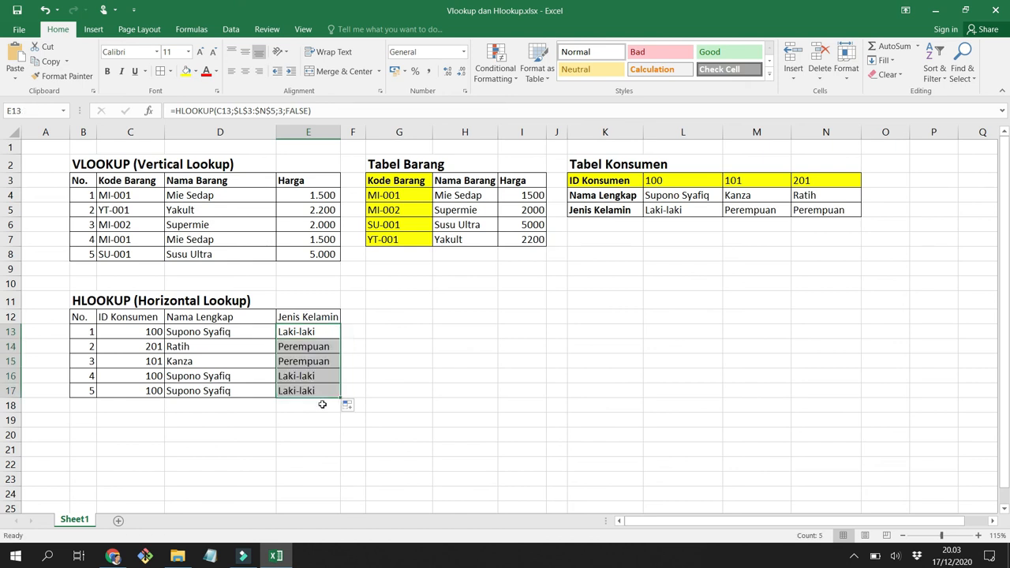
left_click(322, 405)
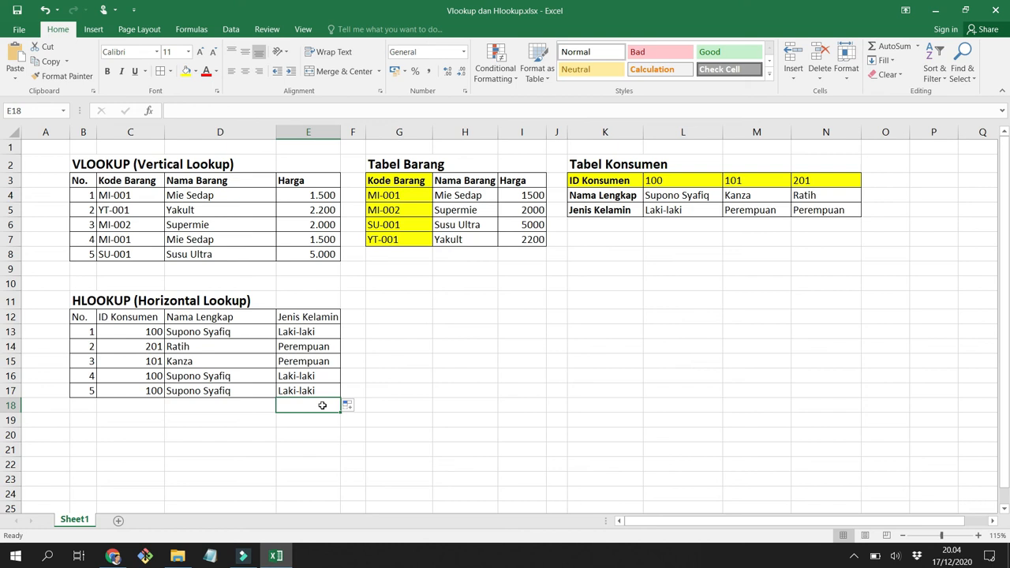
Step: Compare the item codes in C4:C8 with Tabel Barang's code column, and the IDs in C13:C17 with Tabel Konsumen's ID row
left_click(127, 197)
left_click_drag(127, 197, 123, 255)
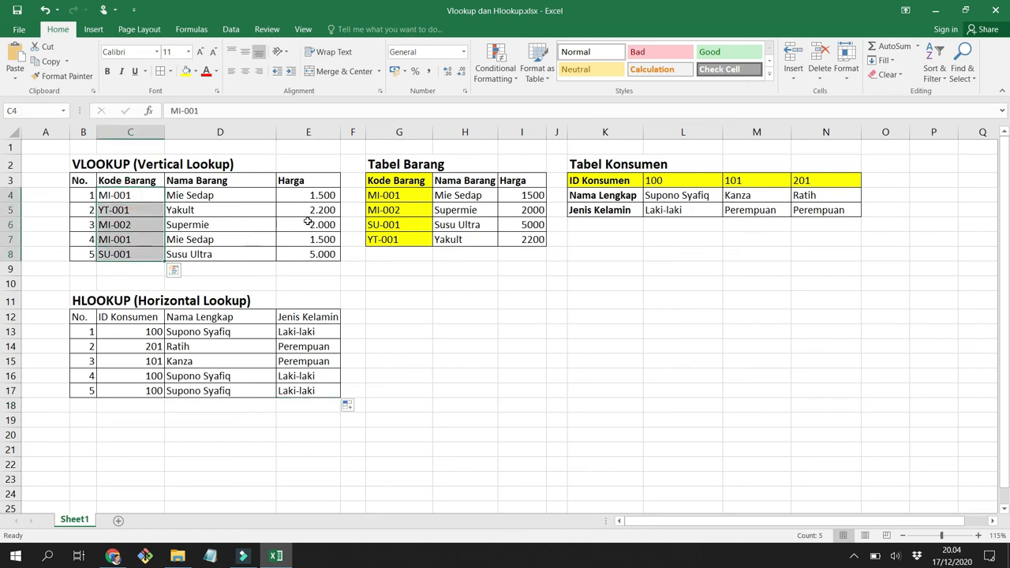
left_click_drag(384, 194, 379, 229)
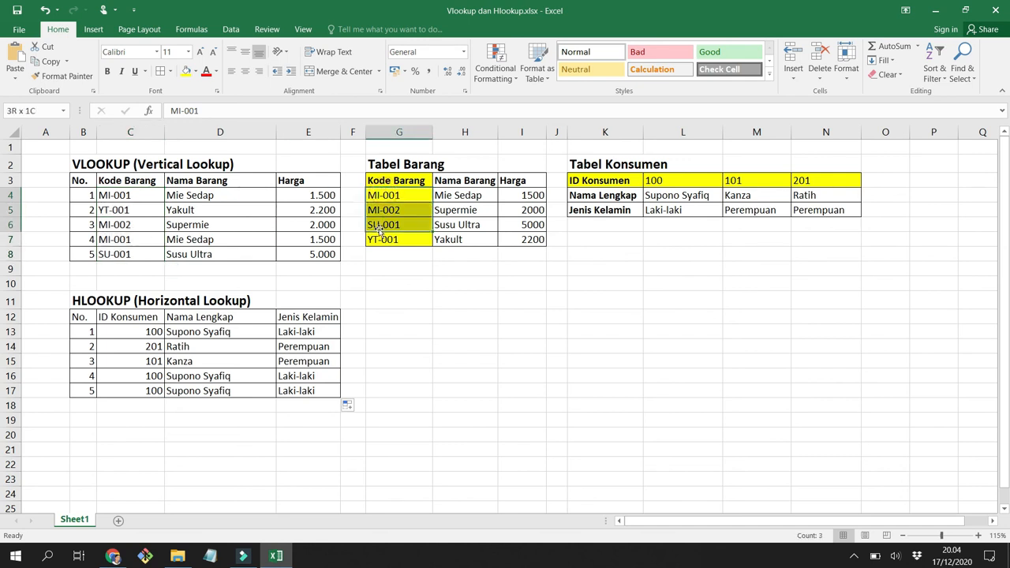
left_click(126, 332)
left_click_drag(127, 353, 124, 391)
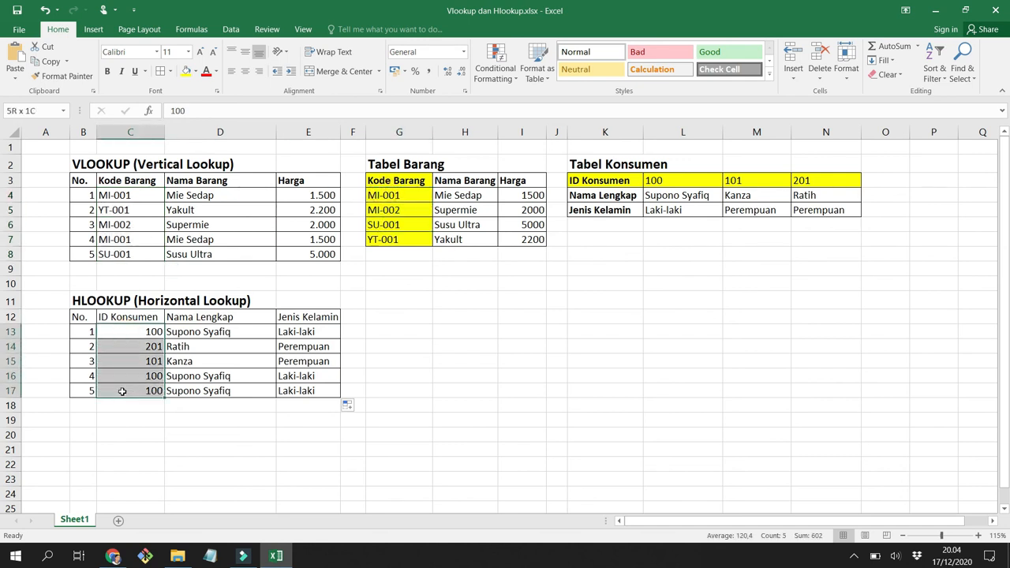
left_click(602, 180)
left_click_drag(676, 174, 830, 178)
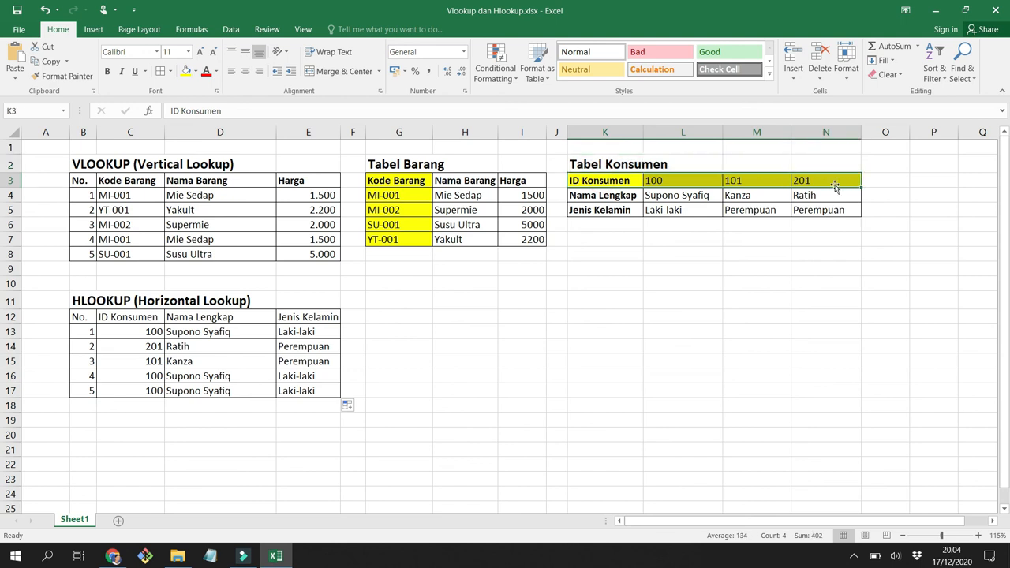
left_click(422, 426)
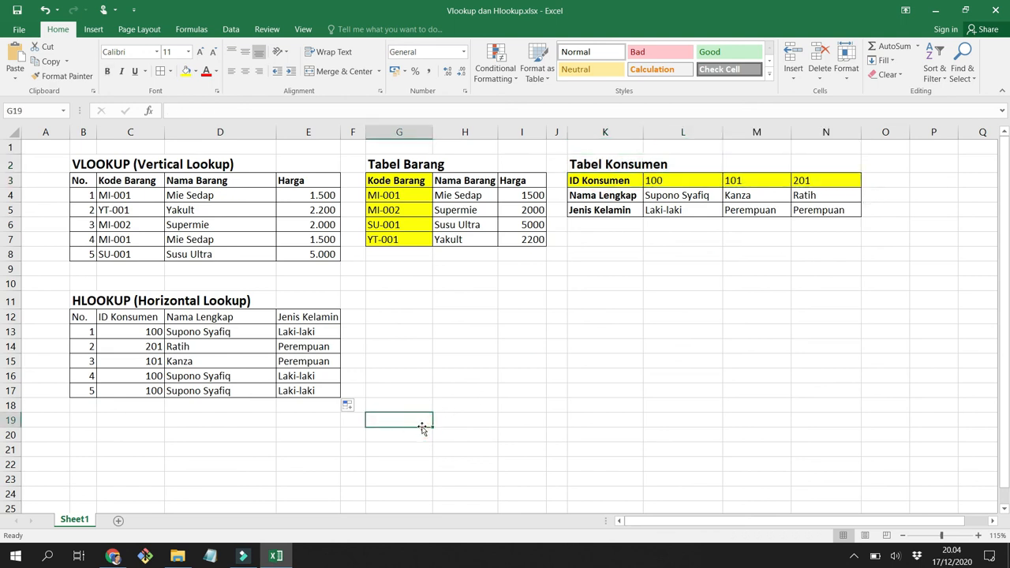